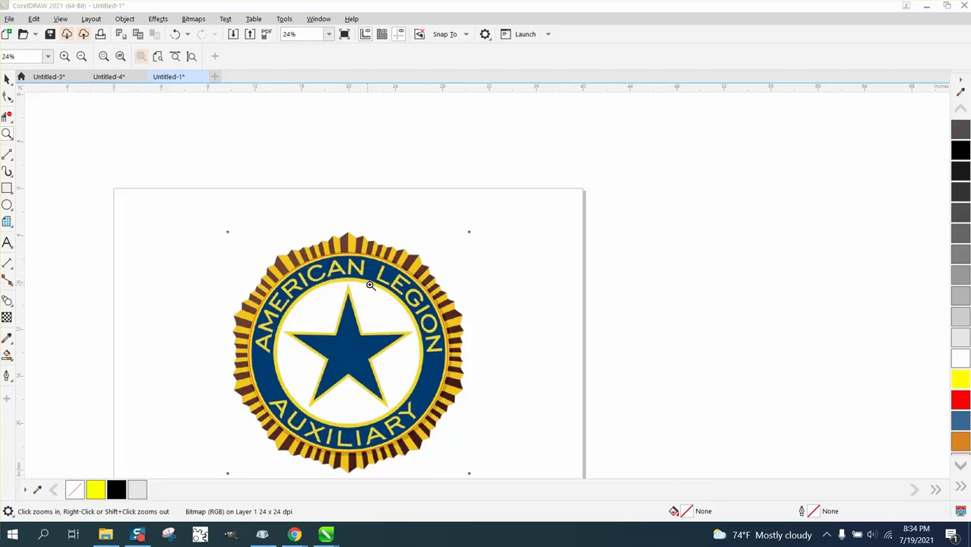
Zoom to the logo's top and trace 2-point lines along the first ray edges from the peak
drag(296, 227, 419, 306)
scroll(340, 283, down, 2)
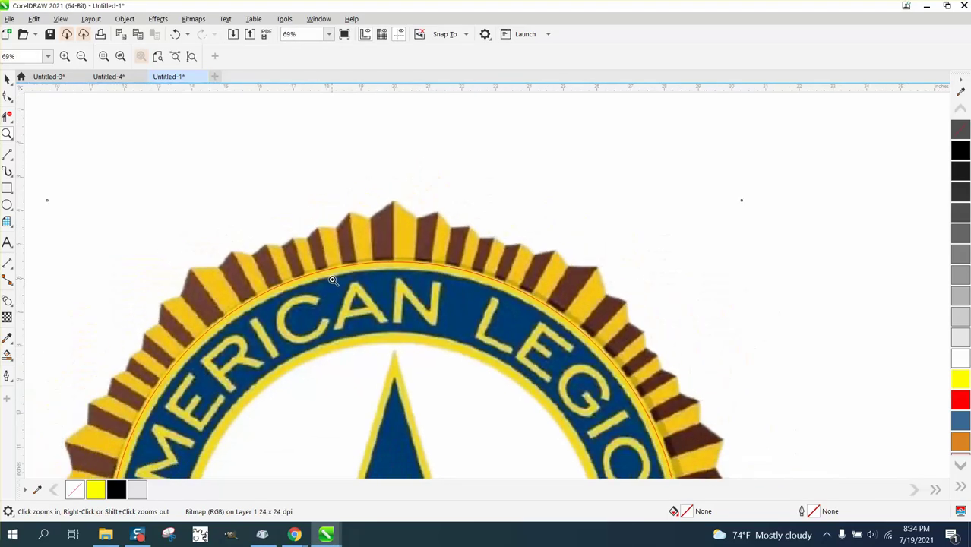
scroll(449, 252, up, 3)
scroll(336, 253, down, 2)
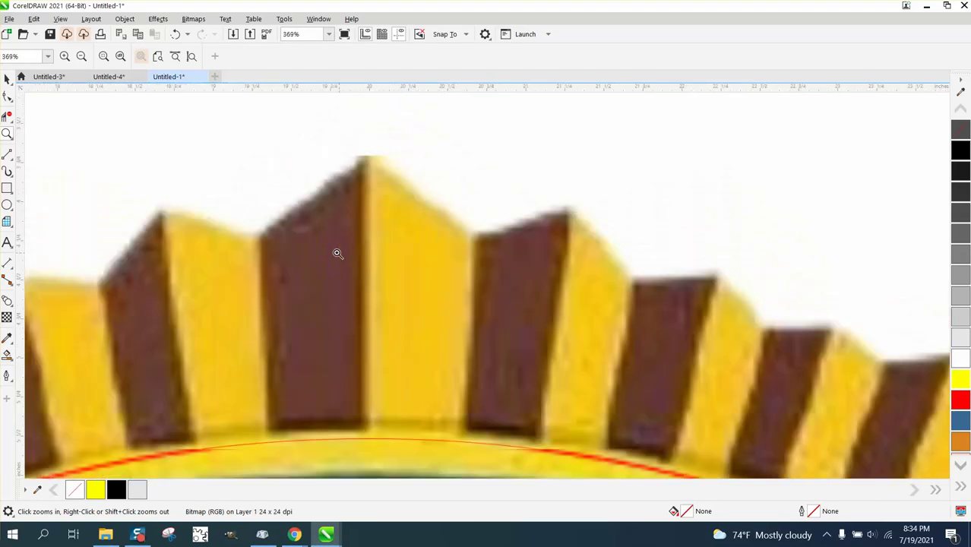
scroll(333, 252, down, 4)
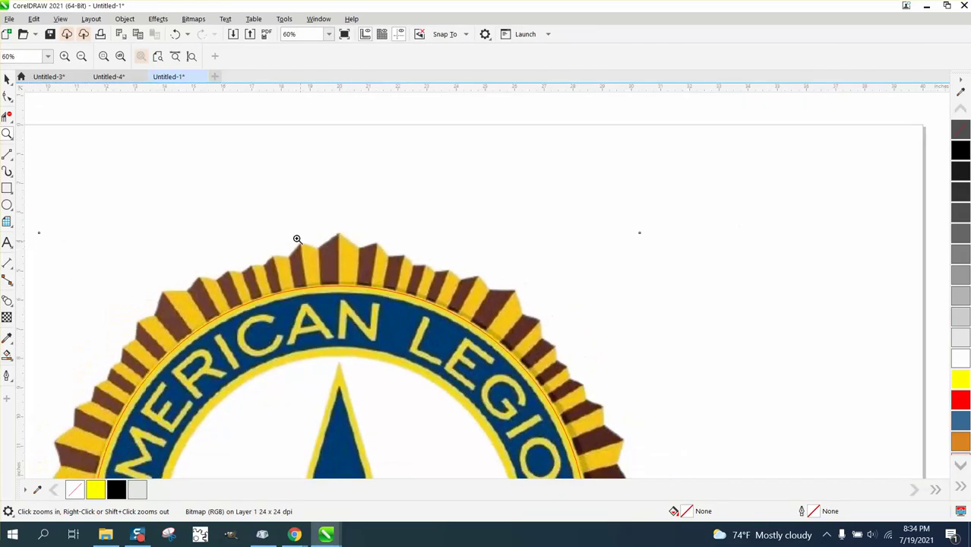
drag(288, 195, 444, 343)
scroll(240, 240, down, 4)
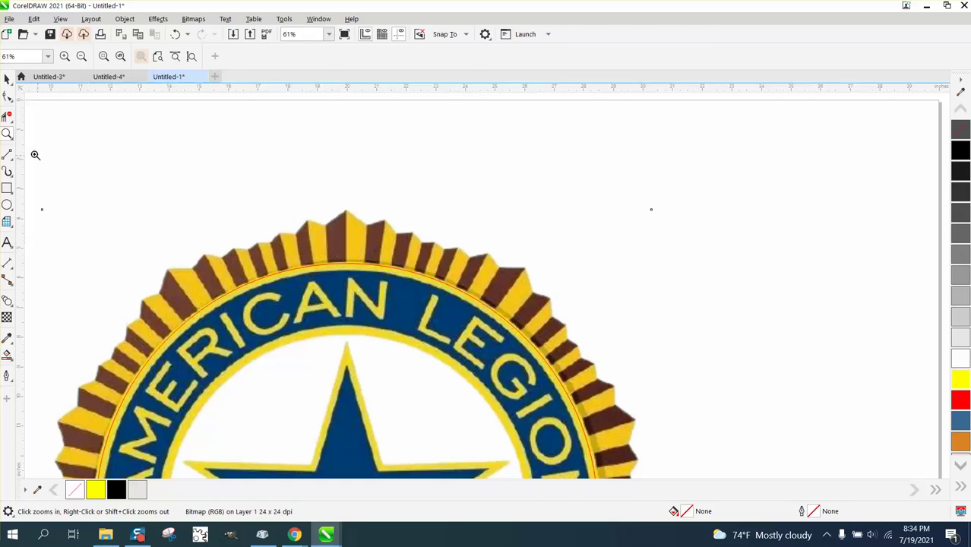
scroll(358, 316, down, 2)
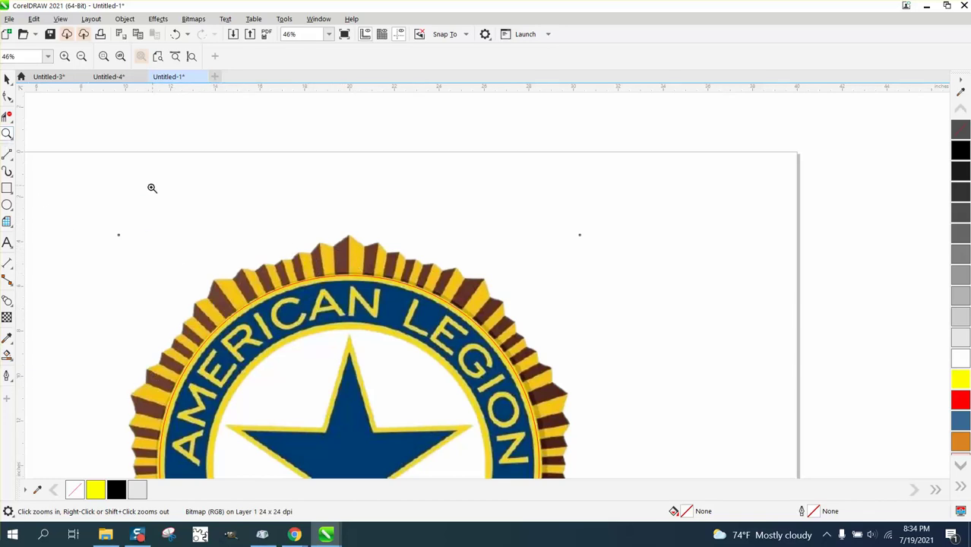
drag(142, 195, 563, 387)
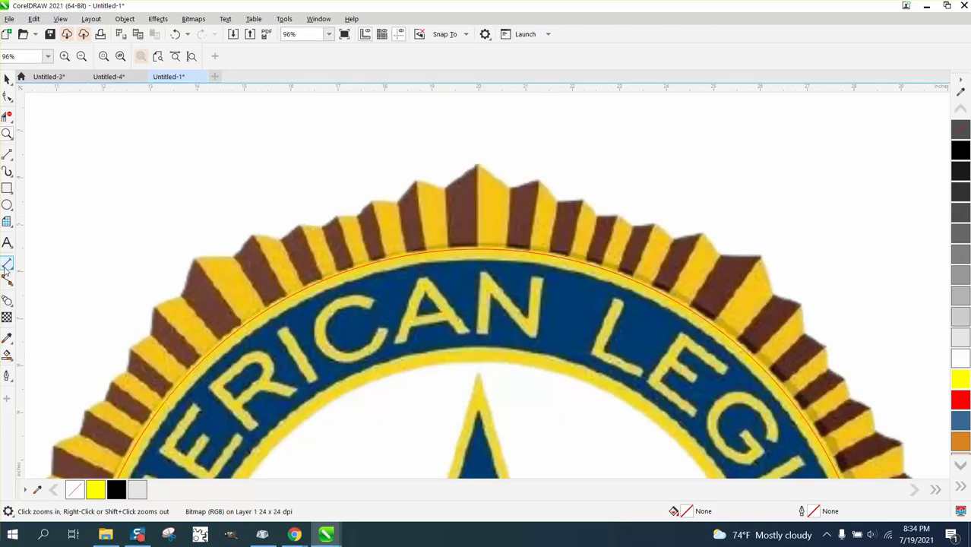
click(8, 155)
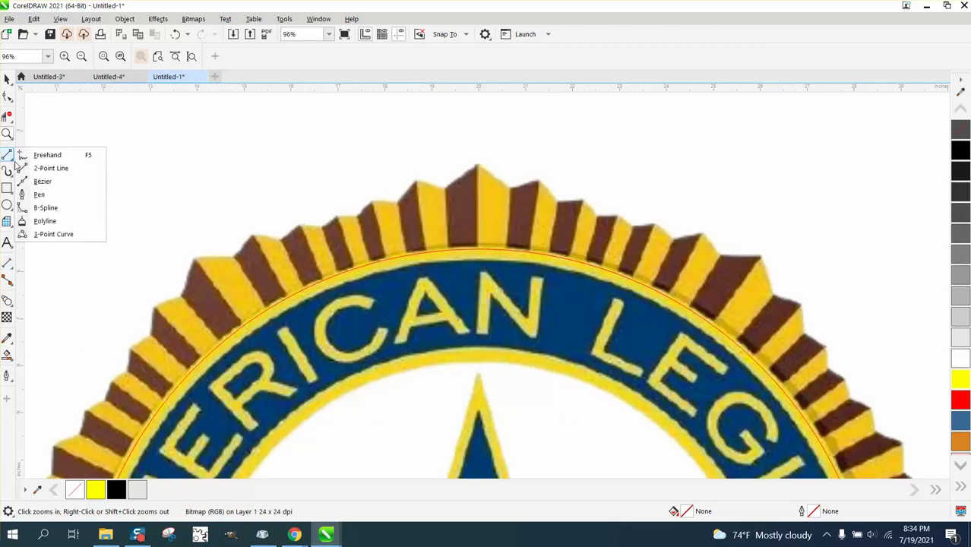
click(51, 168)
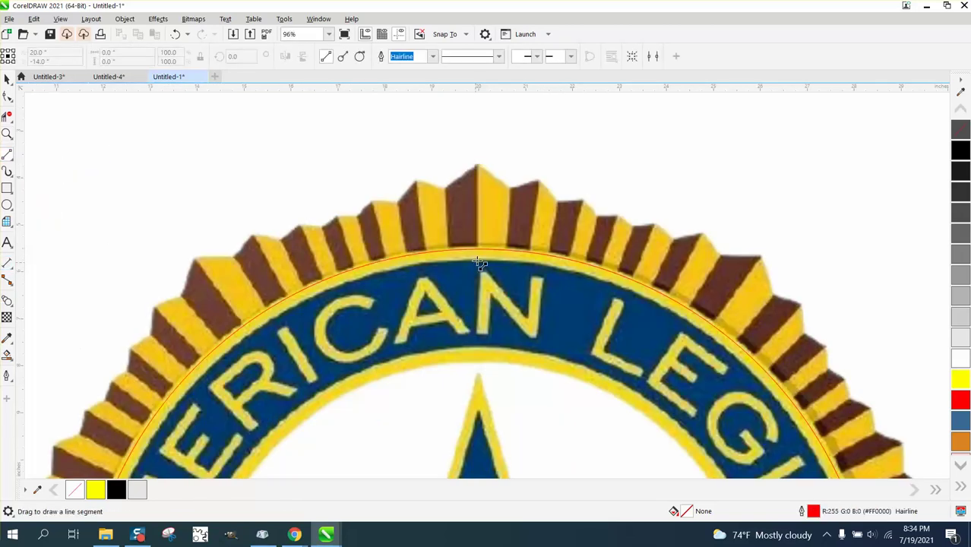
drag(479, 250, 449, 249)
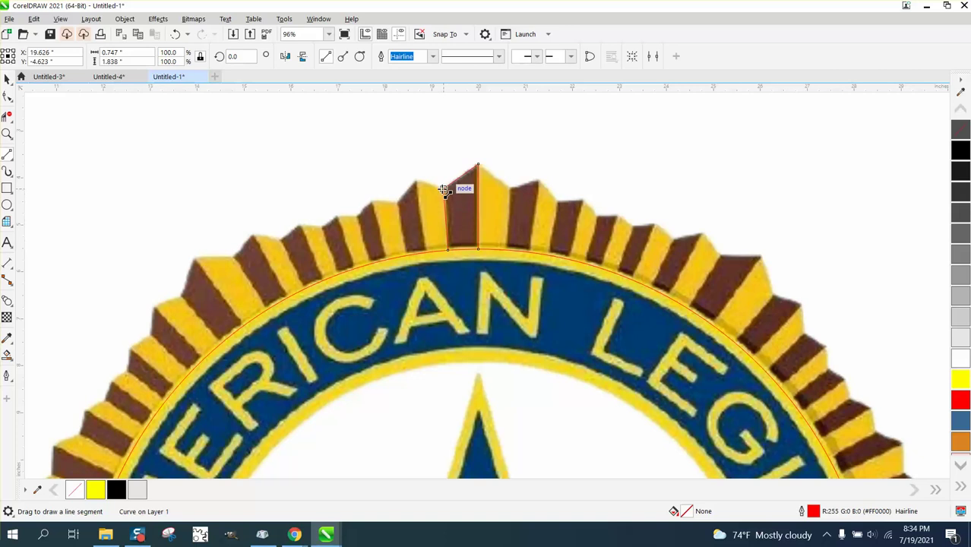
drag(445, 188, 431, 251)
drag(416, 182, 405, 256)
drag(397, 203, 386, 259)
Trace the remaining upper-left ray edges down to the circle with straight lines
drag(373, 201, 370, 261)
drag(357, 217, 354, 268)
drag(335, 218, 325, 277)
drag(301, 222, 304, 287)
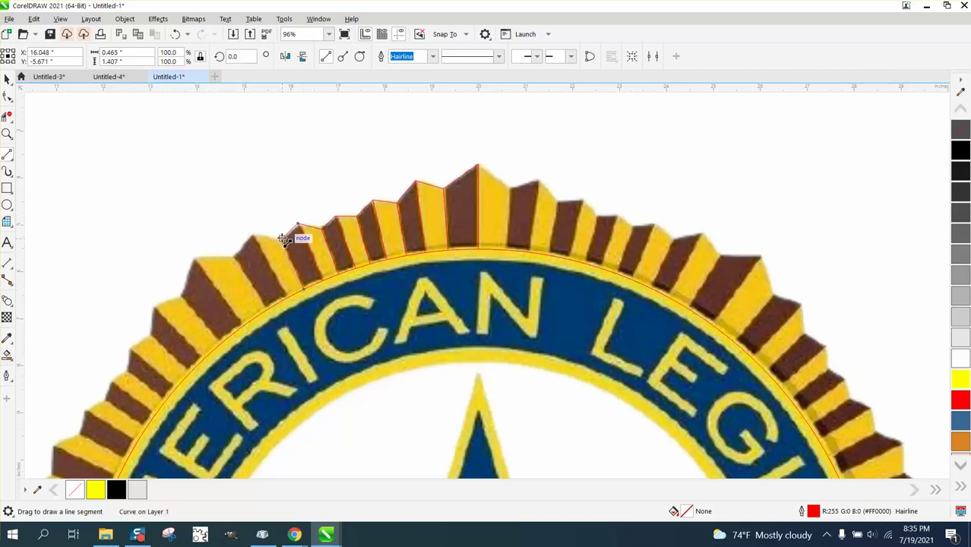
drag(283, 239, 286, 298)
drag(250, 232, 268, 308)
drag(231, 257, 243, 325)
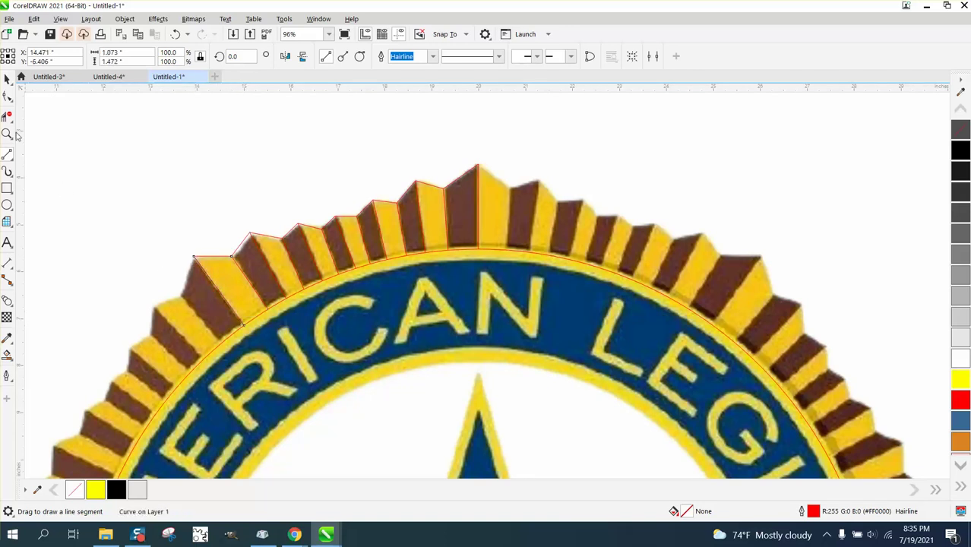
With the Shape tool, move the outline's top and lower-left corner nodes onto the ray tips
key(F10)
drag(202, 220, 323, 284)
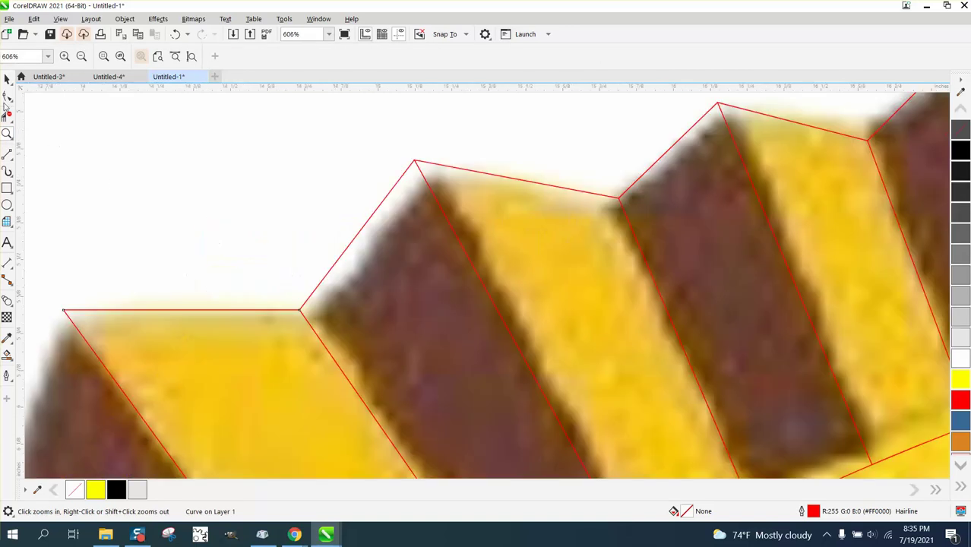
click(415, 164)
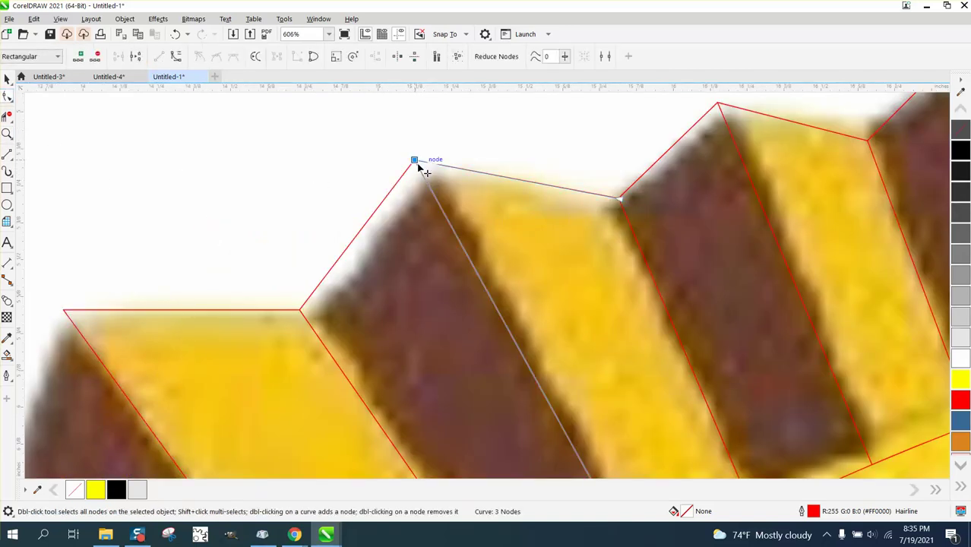
drag(417, 165, 433, 175)
click(302, 312)
drag(306, 314, 306, 313)
Zoom back out with the Pick tool, then select and deselect the logo image
scroll(220, 341, down, 2)
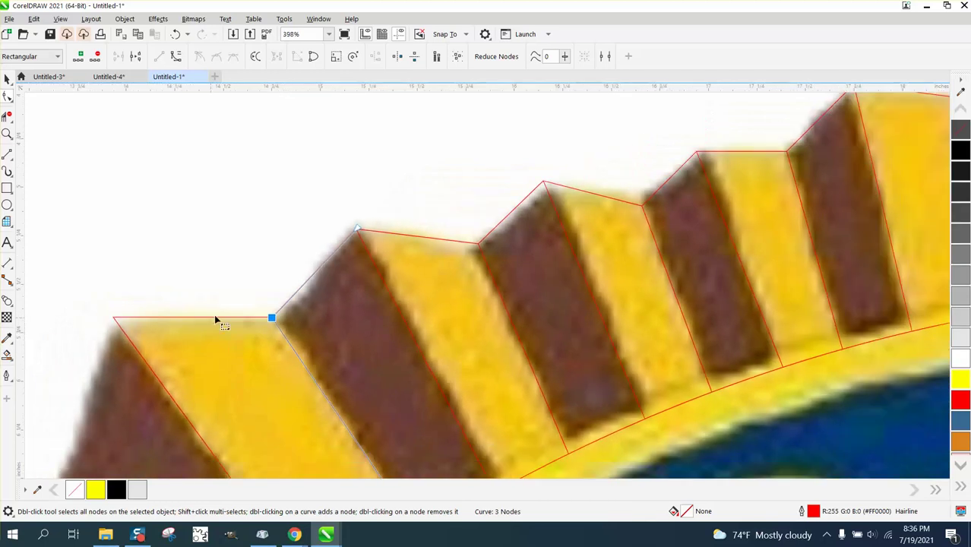
scroll(374, 228, down, 2)
scroll(374, 227, down, 1)
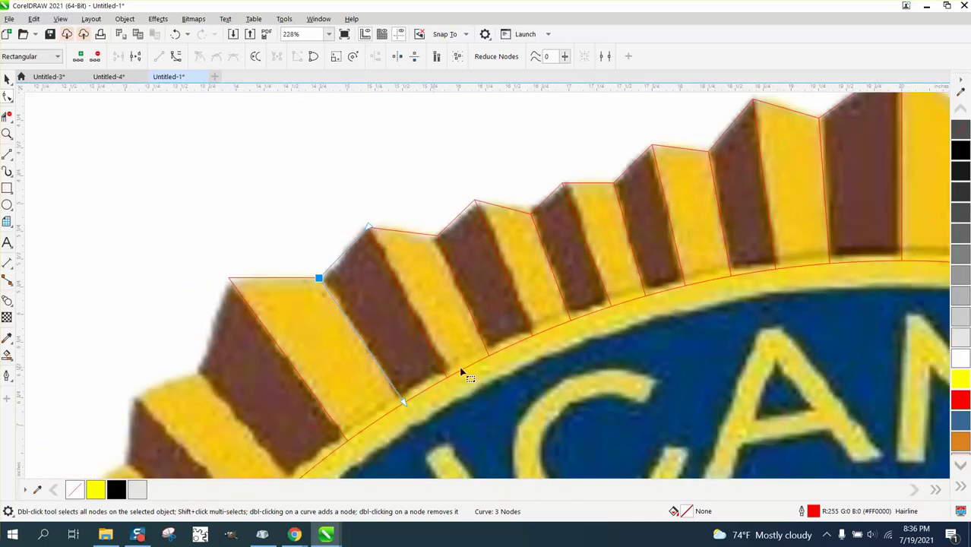
scroll(373, 396, down, 4)
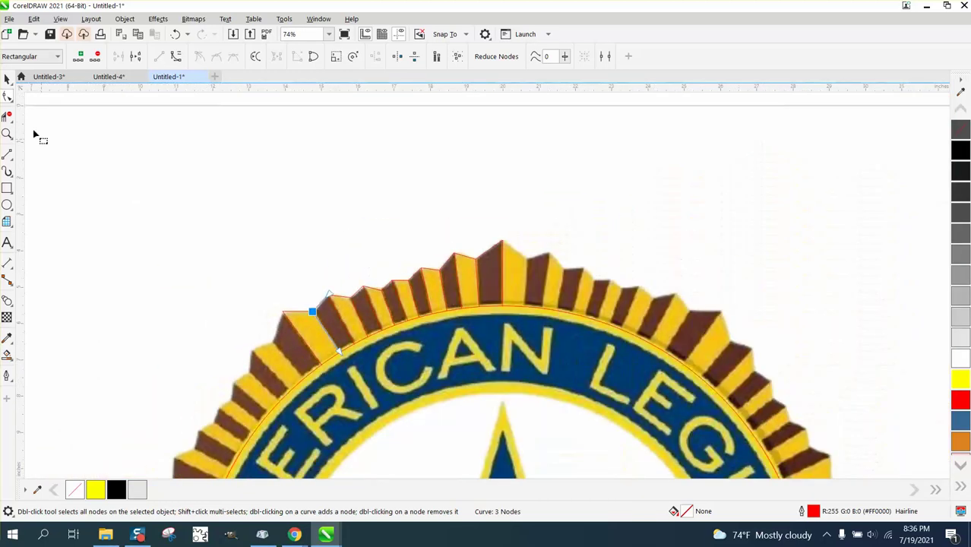
click(7, 79)
scroll(104, 118, down, 1)
scroll(520, 156, down, 1)
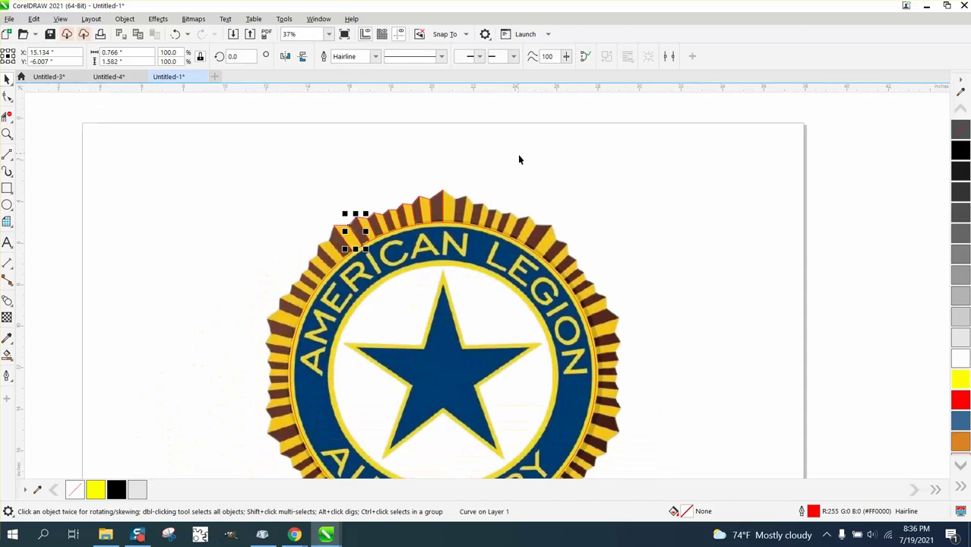
click(576, 267)
click(569, 180)
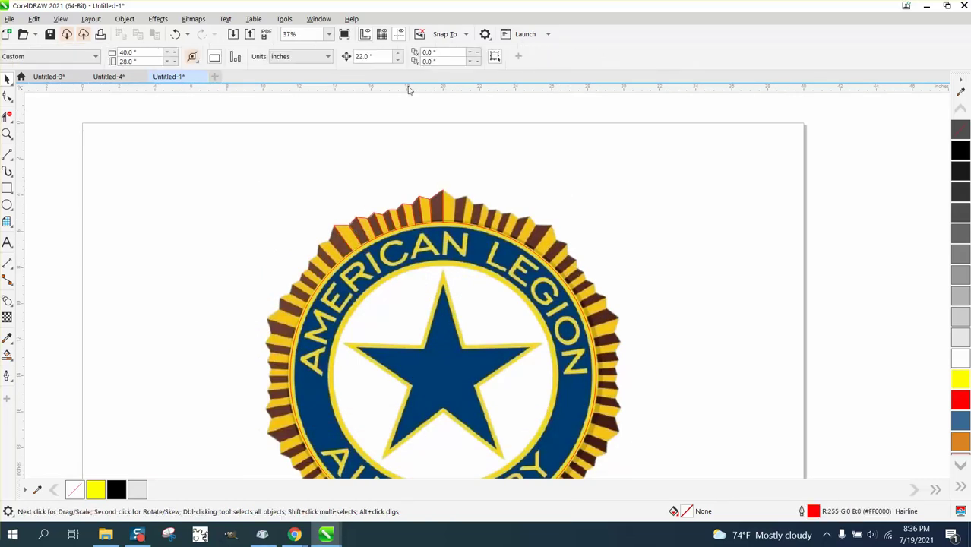
Nudge the logo bitmap right, draw a rectangle enclosing the traced rays, and zoom in on it
click(557, 241)
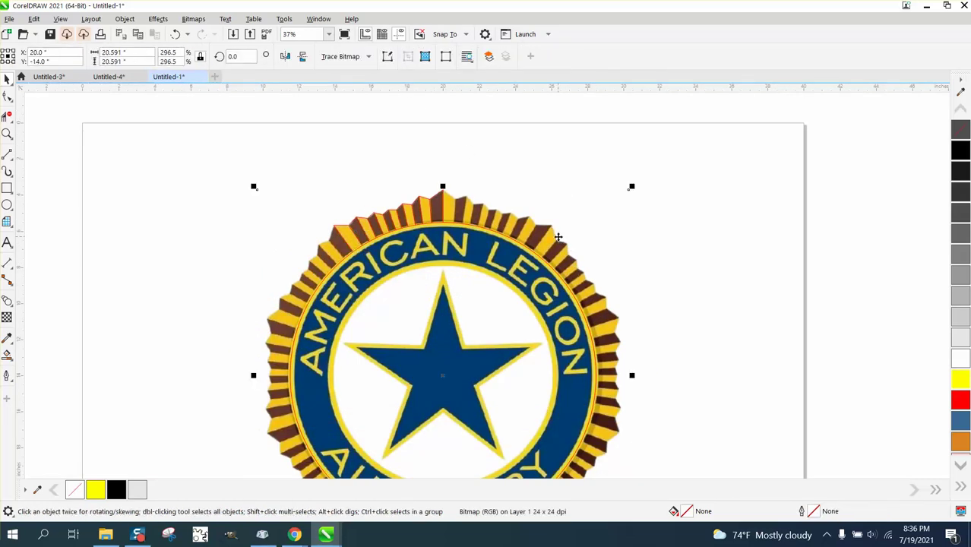
key(Right)
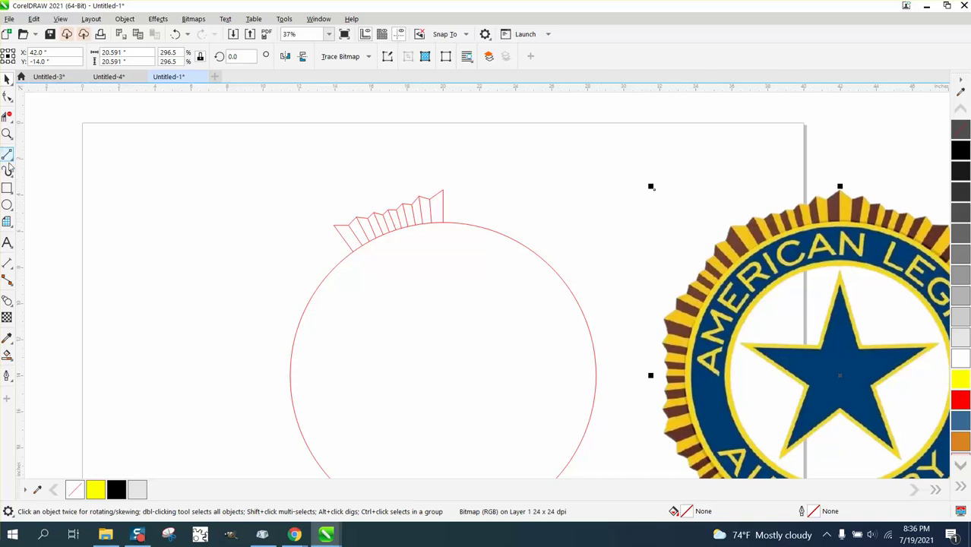
click(7, 189)
mouse_move(300, 181)
mouse_down()
mouse_move(360, 231)
mouse_move(523, 261)
mouse_up()
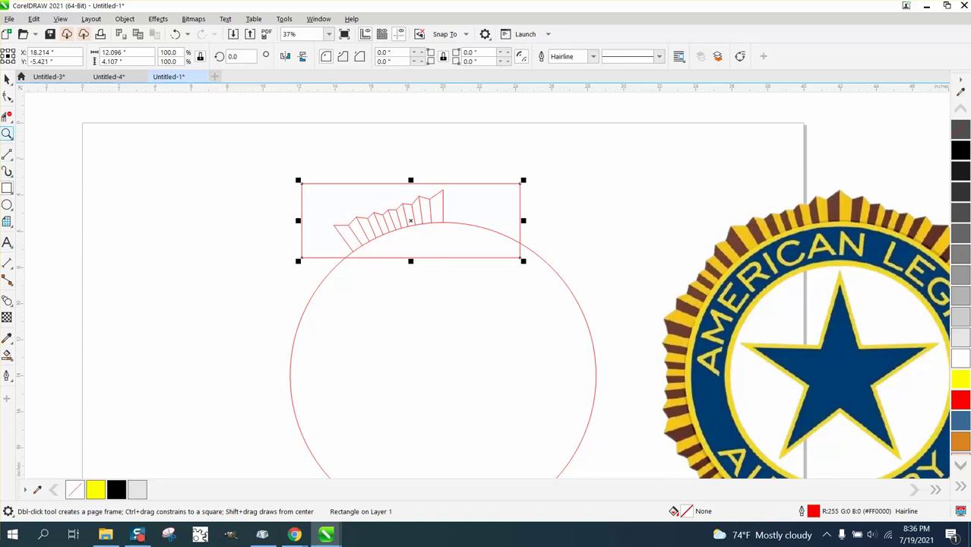
click(7, 134)
drag(269, 175, 568, 285)
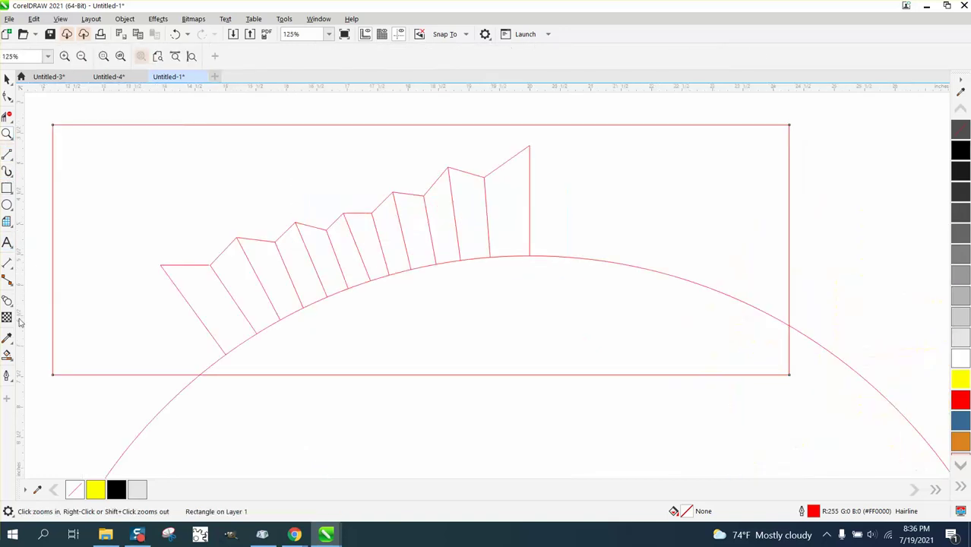
Smart Fill the six traced rays black
click(7, 354)
click(133, 56)
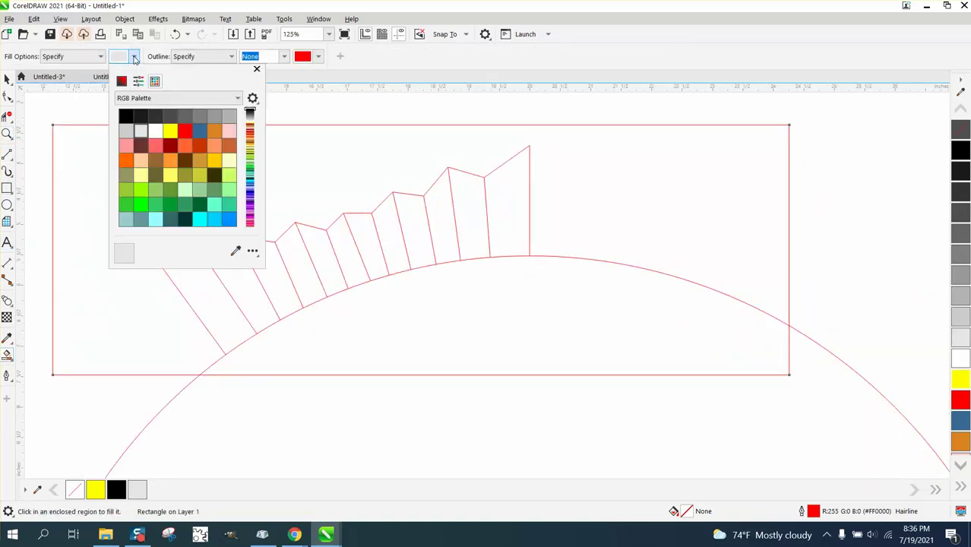
click(501, 214)
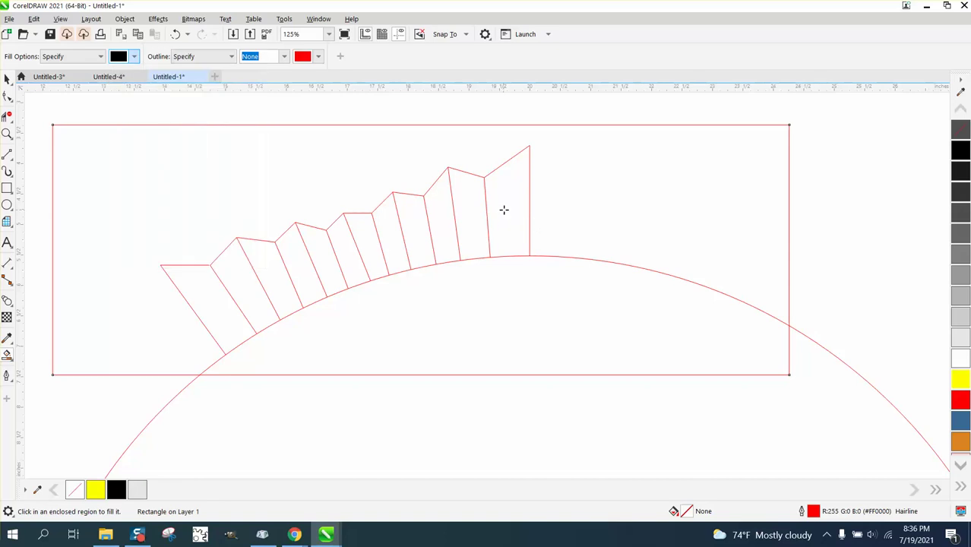
click(496, 210)
click(446, 211)
click(392, 232)
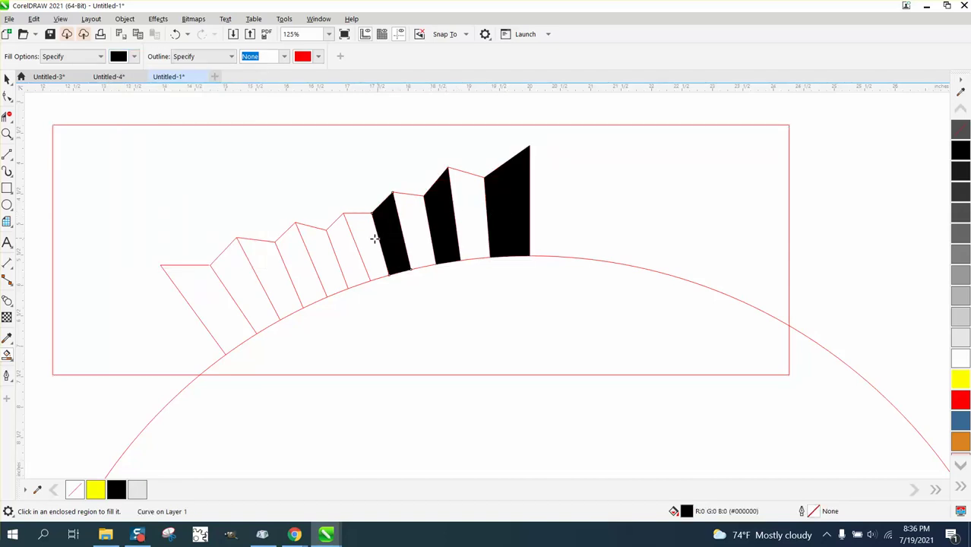
click(350, 248)
click(306, 259)
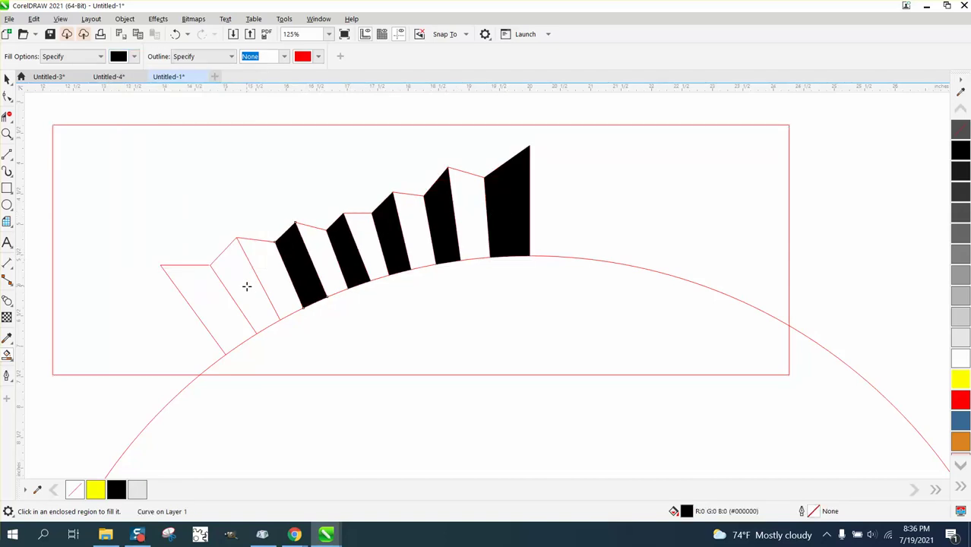
click(252, 287)
Fill the five white stripes between the rays light gray (230,230,230), undoing the stray fill
click(7, 355)
click(44, 369)
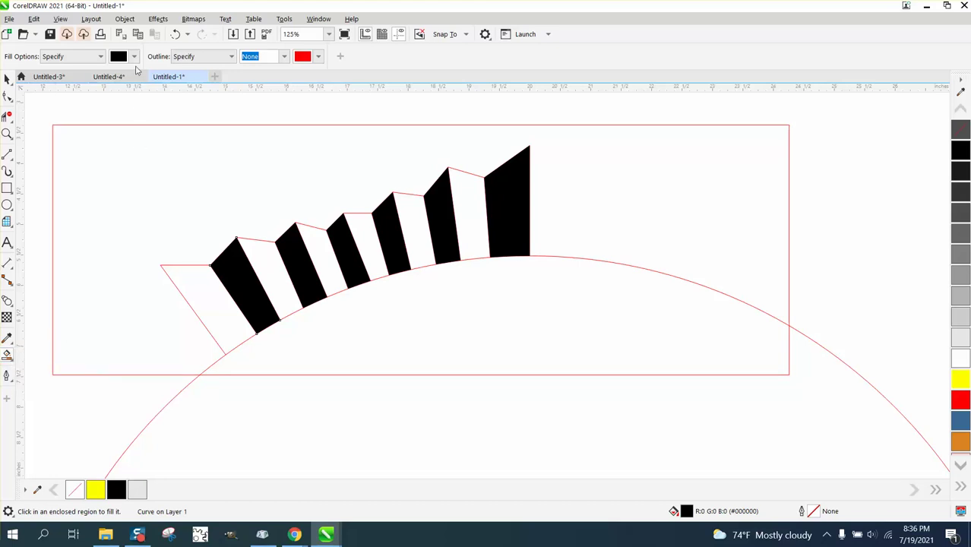
click(134, 57)
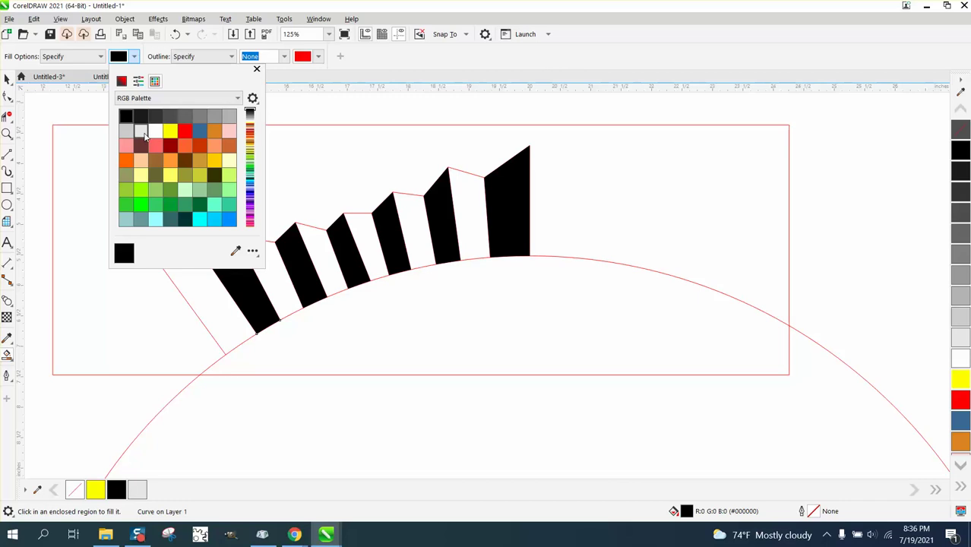
click(141, 131)
click(468, 198)
click(468, 198)
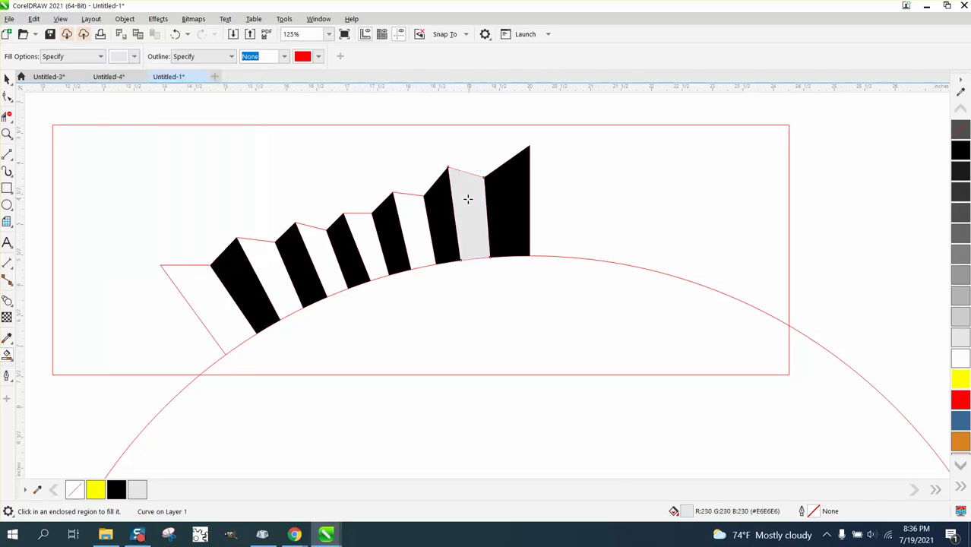
click(417, 219)
click(357, 243)
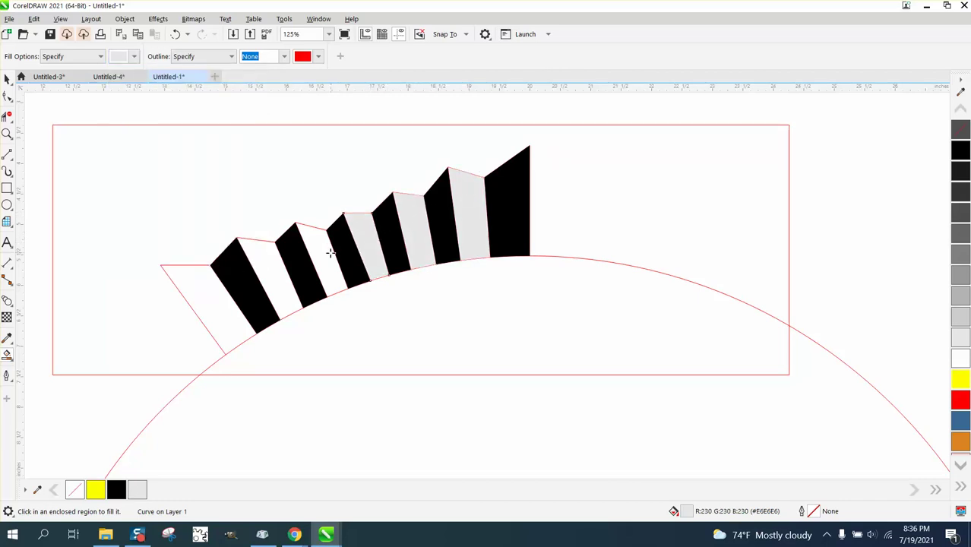
click(326, 253)
click(269, 270)
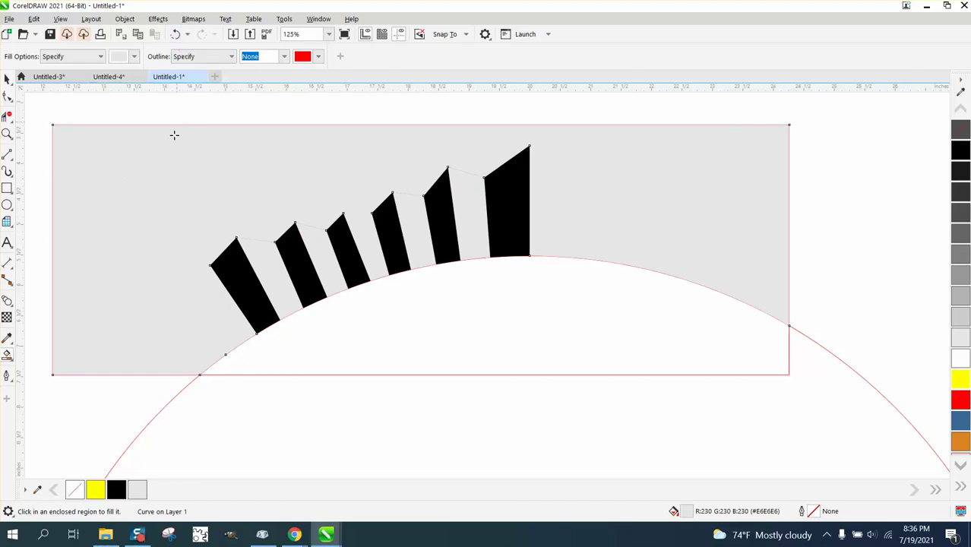
click(175, 33)
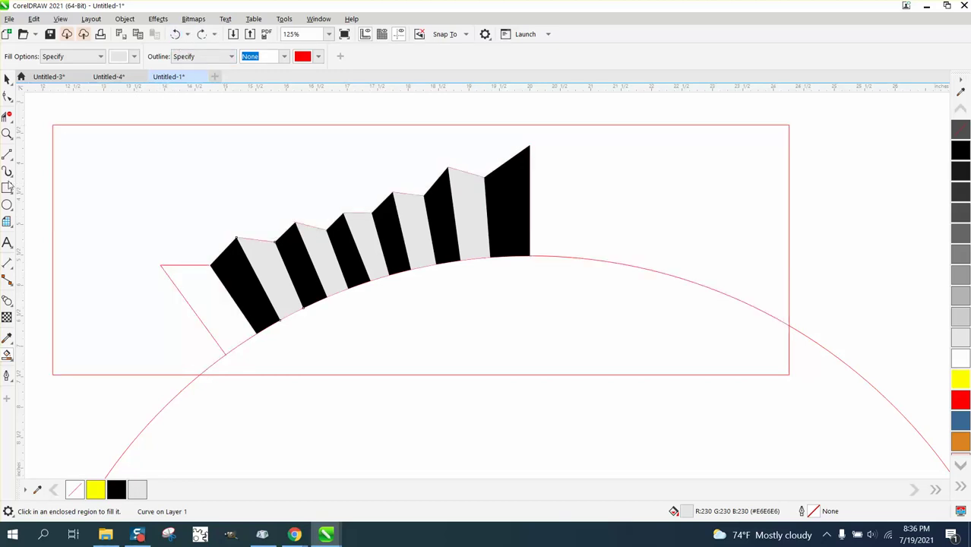
Drag the short red line's end node onto the first black ray's corner
click(7, 134)
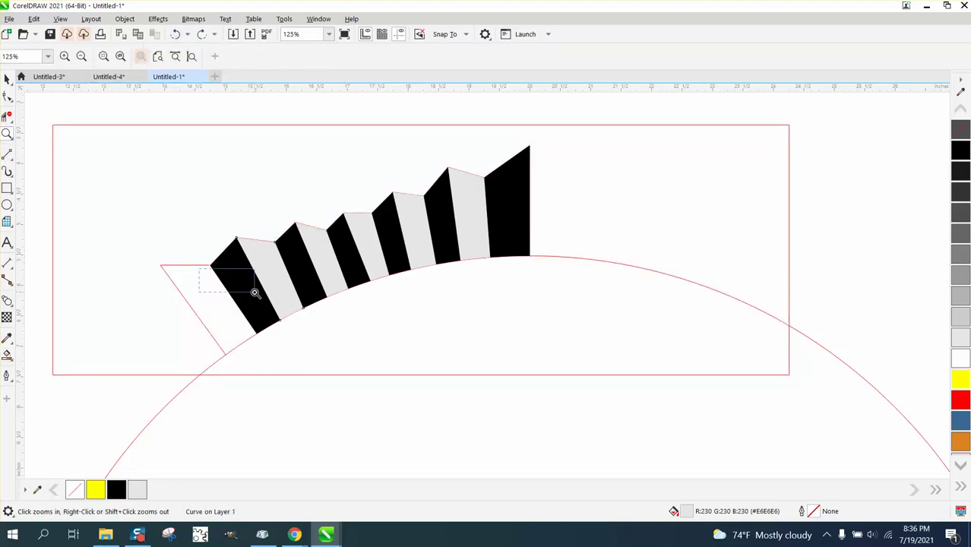
drag(182, 256, 203, 272)
drag(218, 136, 289, 163)
click(8, 96)
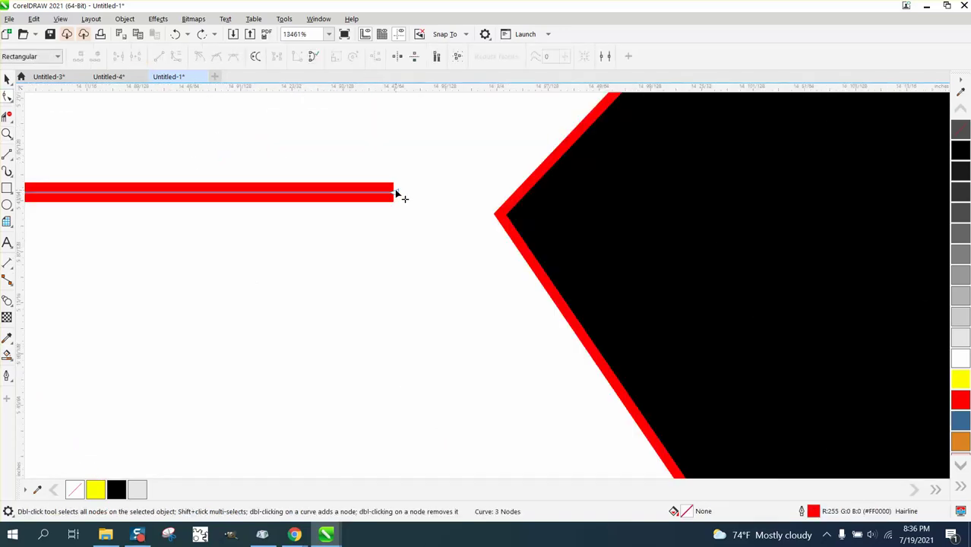
drag(401, 198, 501, 212)
scroll(293, 209, down, 5)
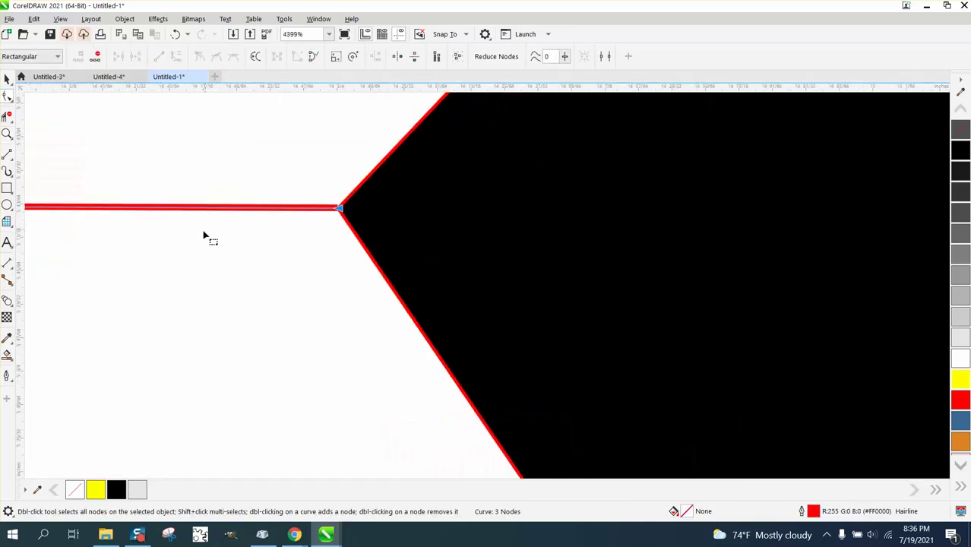
Try a gray Smart Fill left of the black ray, then undo it
click(7, 354)
click(98, 315)
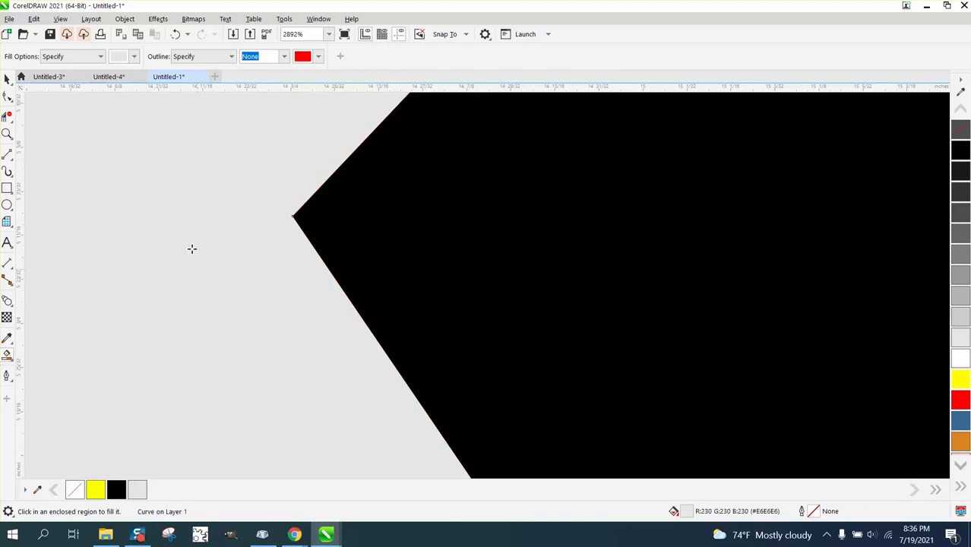
click(175, 34)
scroll(254, 183, down, 6)
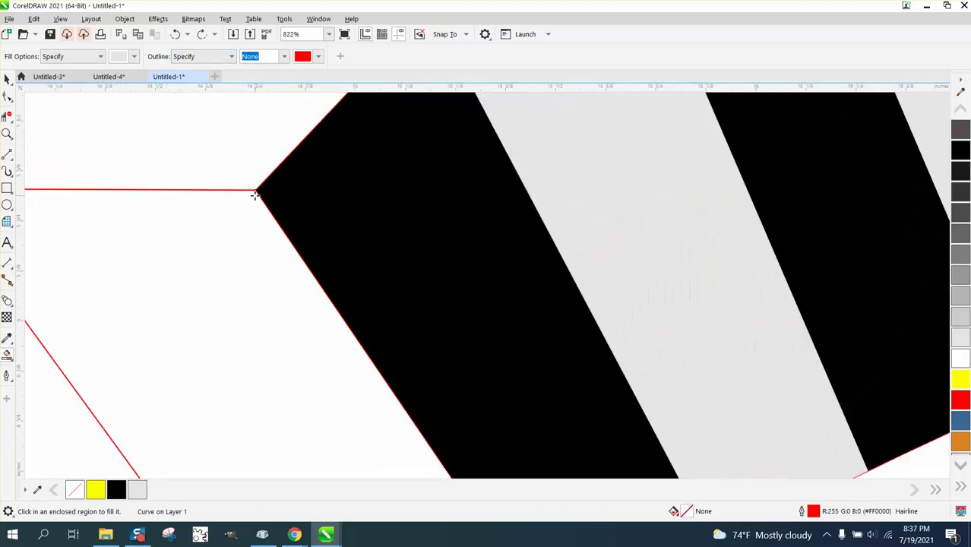
scroll(254, 195, down, 1)
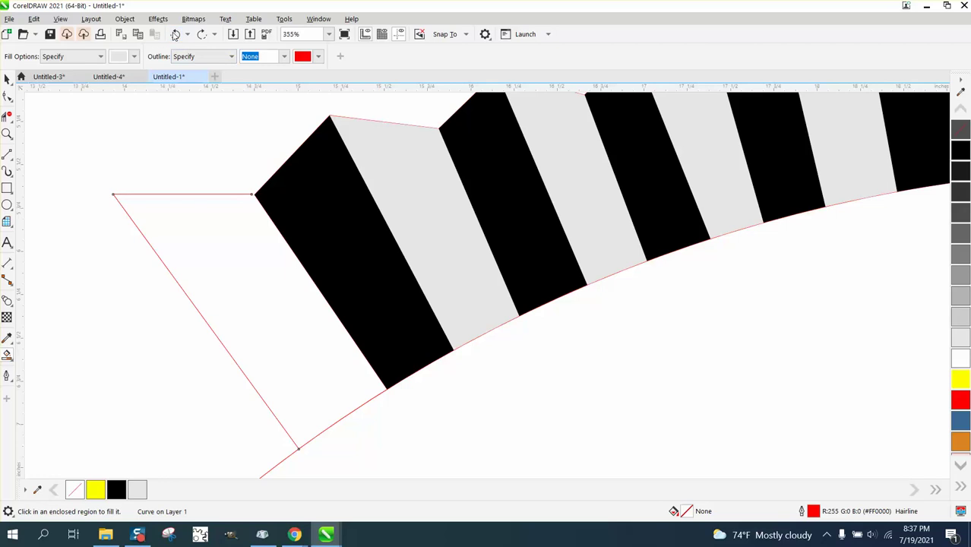
Delete the first black ray shape and select the rectangle beneath it
click(7, 79)
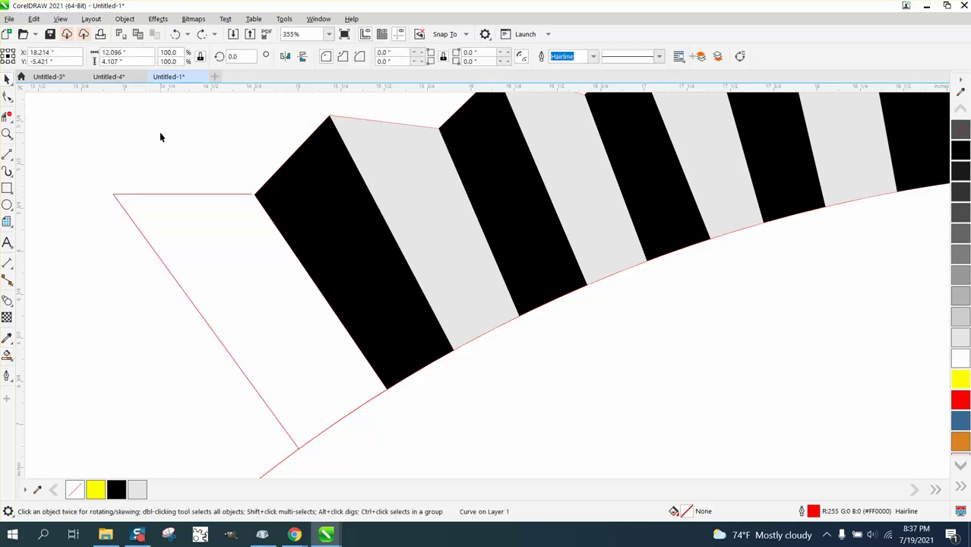
click(312, 167)
key(Delete)
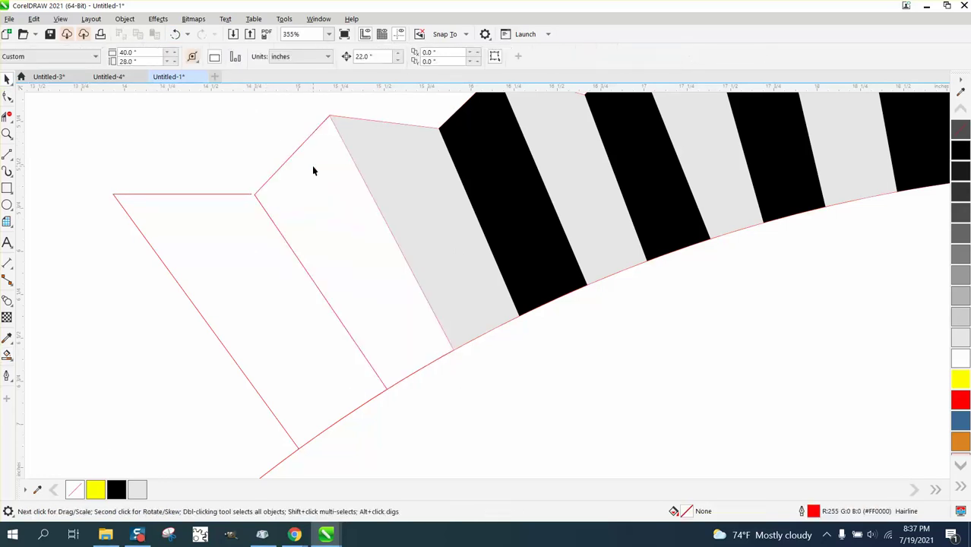
click(301, 213)
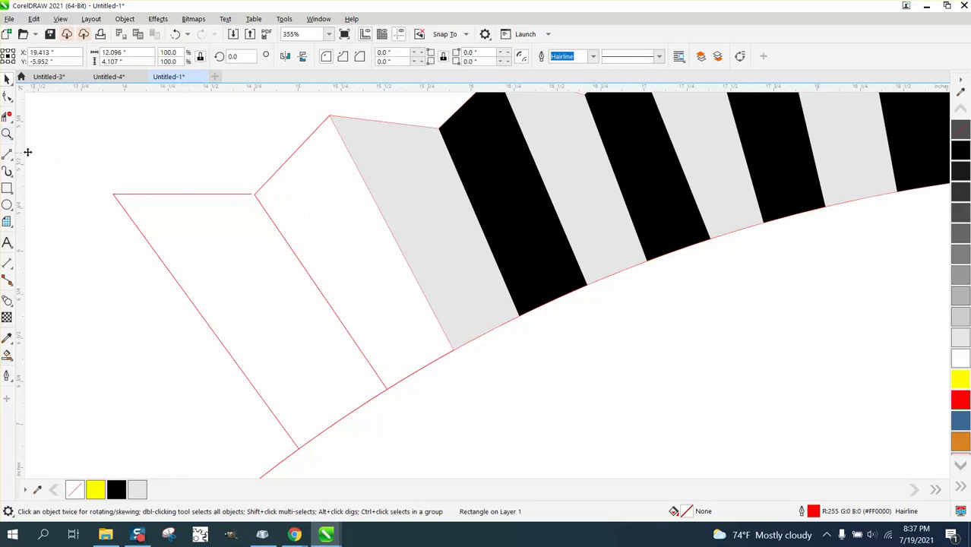
Join the horizontal line's end node to the corner node
click(7, 136)
drag(223, 192, 324, 231)
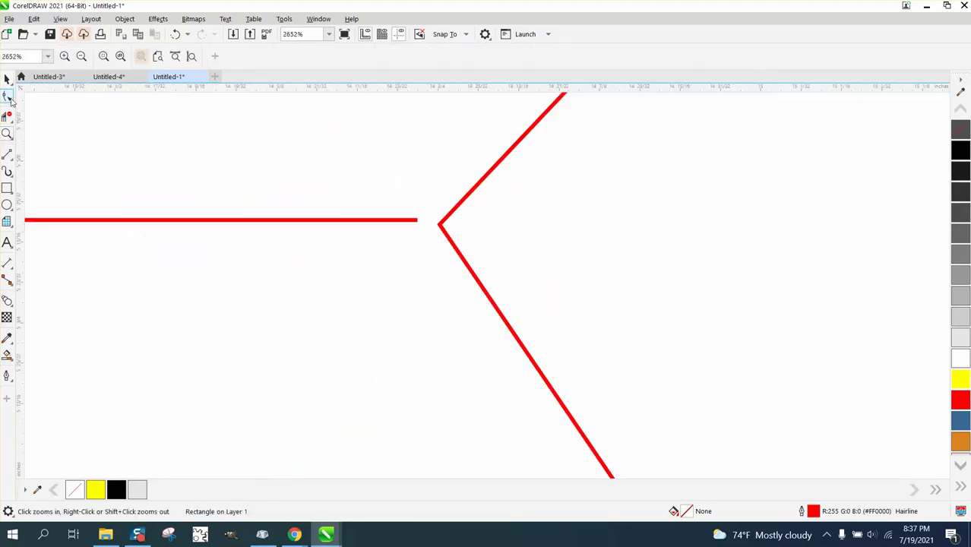
click(8, 97)
drag(417, 221, 440, 221)
scroll(162, 210, down, 4)
scroll(164, 227, down, 2)
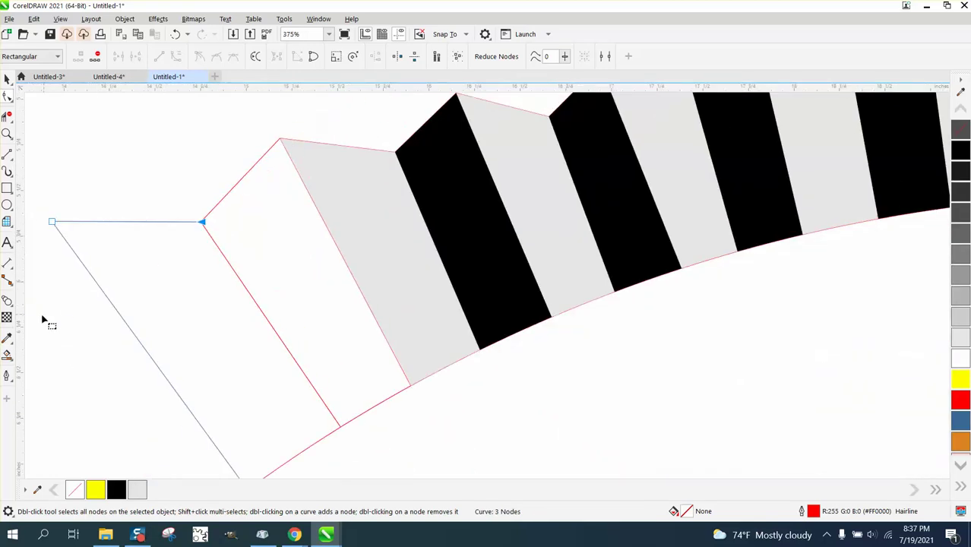
Fill the leftmost wedge light gray and the first ray parallelogram black
click(7, 355)
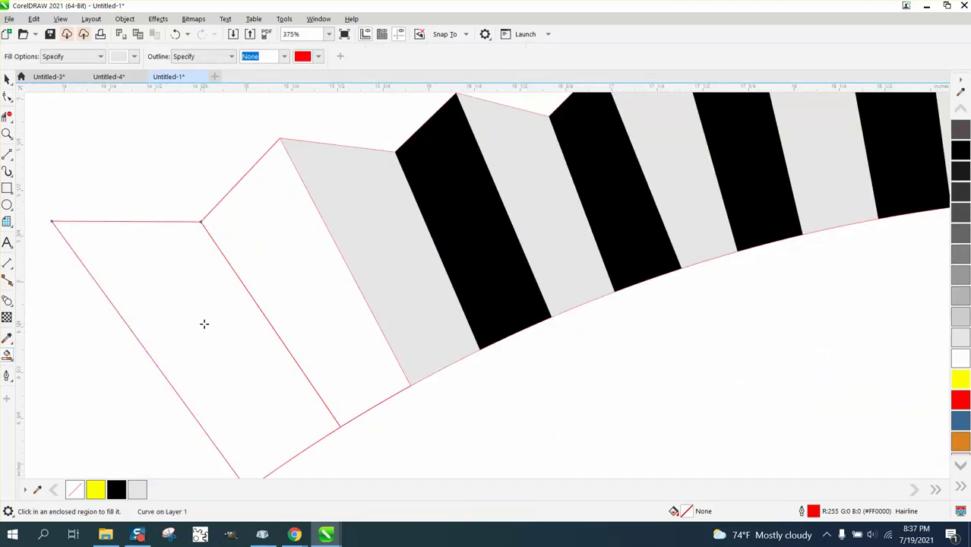
click(204, 325)
click(133, 56)
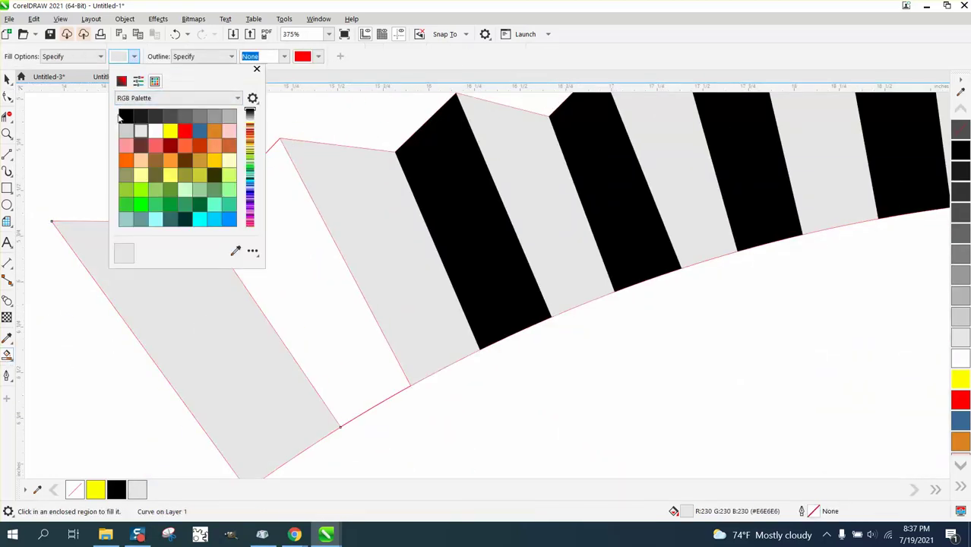
click(126, 115)
click(294, 227)
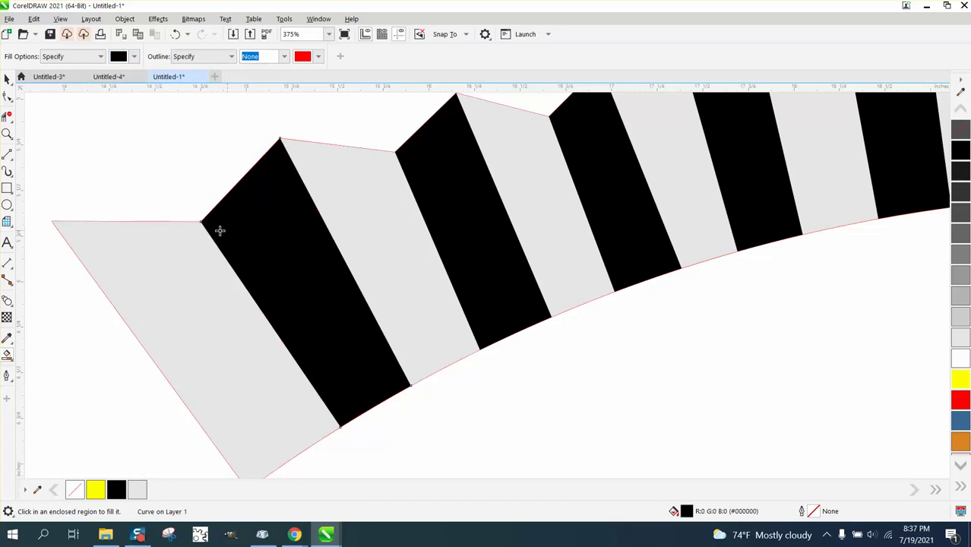
scroll(206, 230, down, 5)
scroll(679, 338, down, 2)
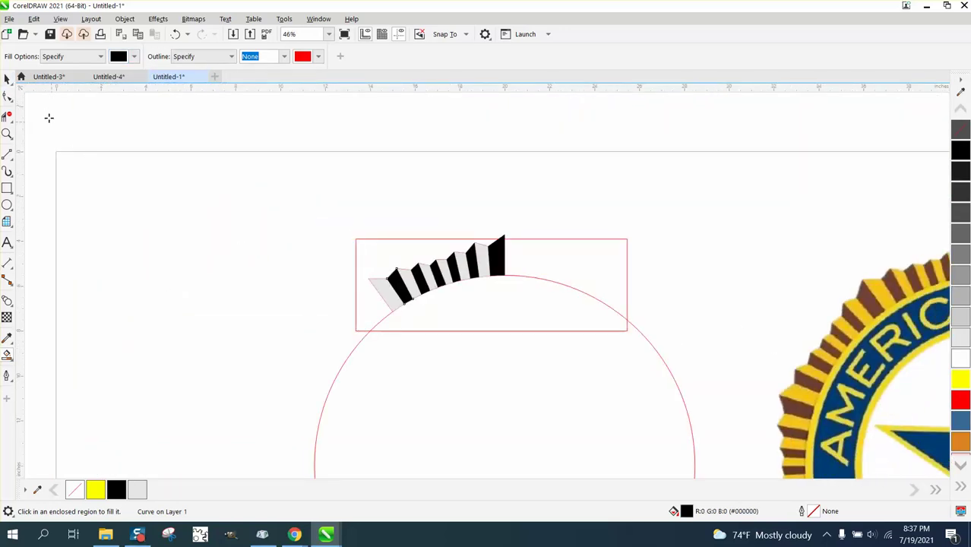
Undo a stray black fill and delete the red bounding rectangle
click(11, 83)
click(386, 243)
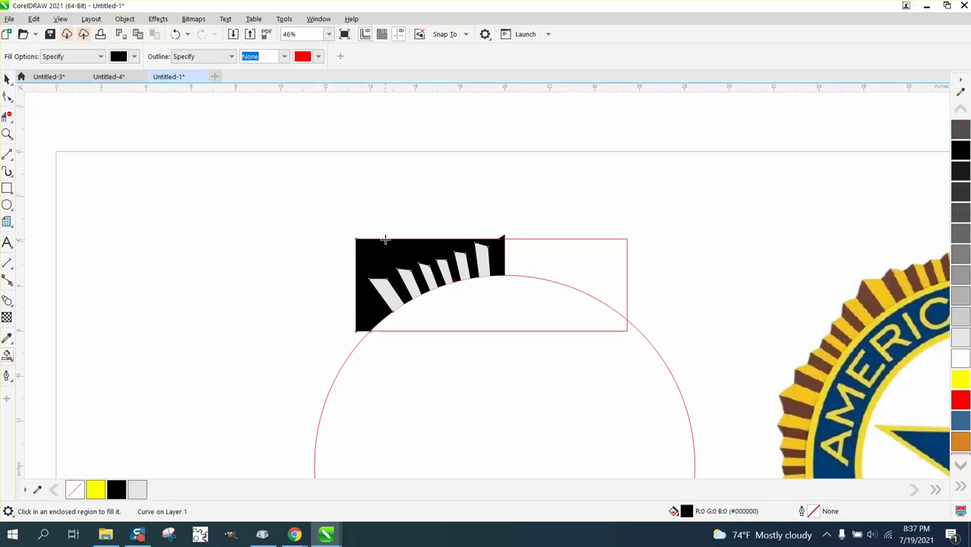
click(174, 35)
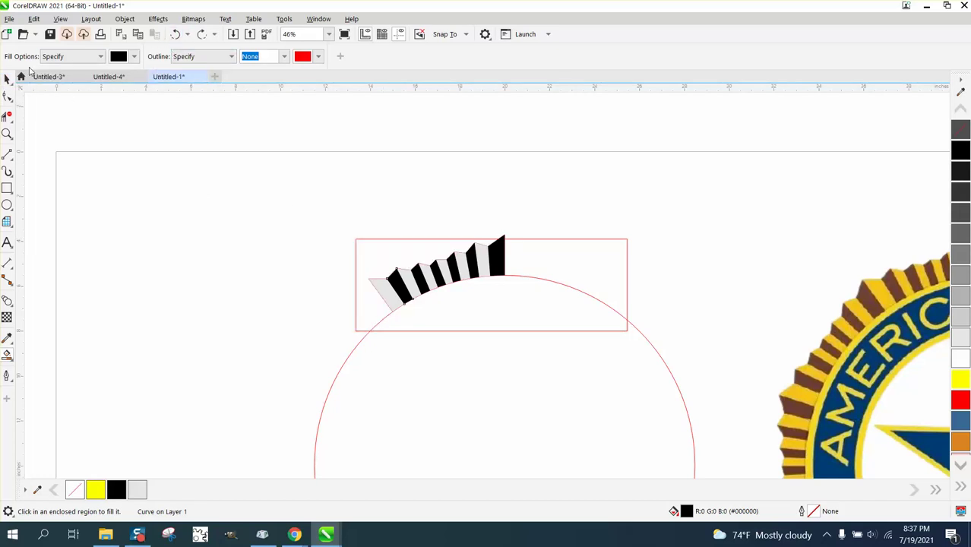
key(space)
click(409, 242)
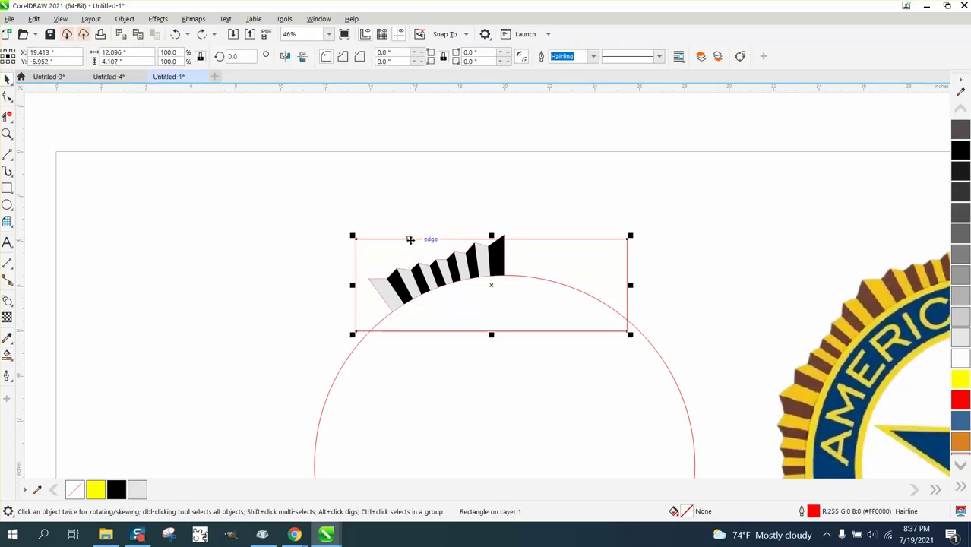
key(Delete)
Remove the outlines from the 24 ray pieces and group them with Ctrl+G
drag(323, 216, 561, 332)
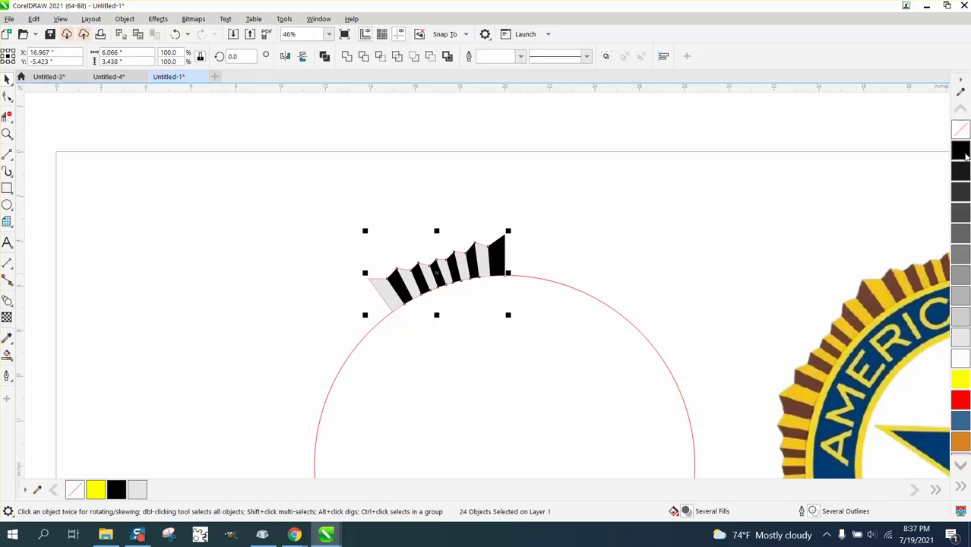
right_click(961, 131)
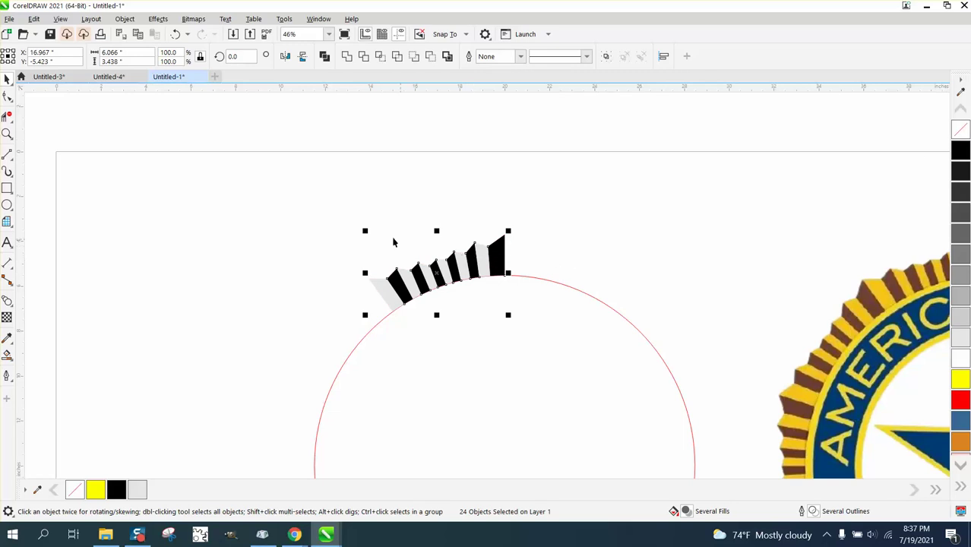
drag(332, 209, 560, 351)
key(ctrl+g)
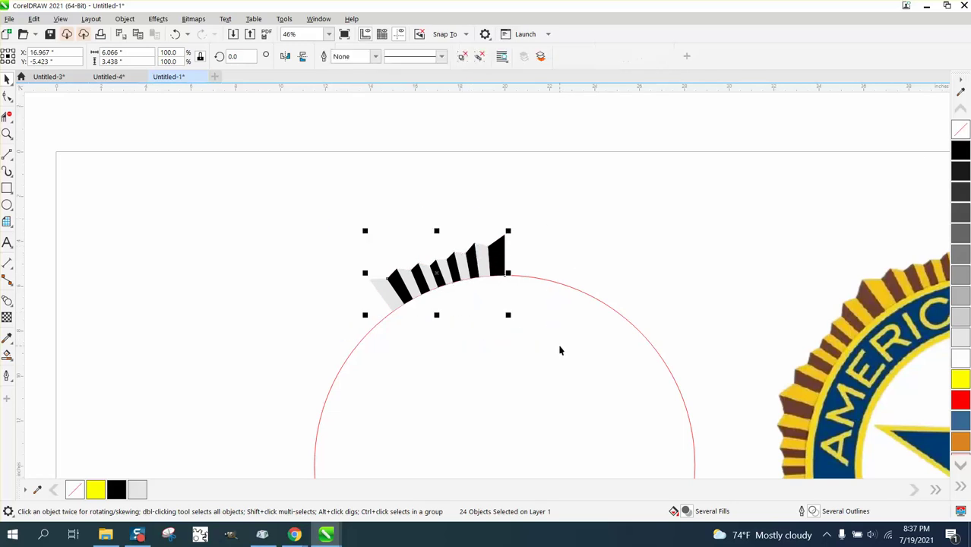
Place guidelines at -14.0 and 20.0 inches crossing the circle centre, then reselect the stripe group
scroll(435, 262, down, 2)
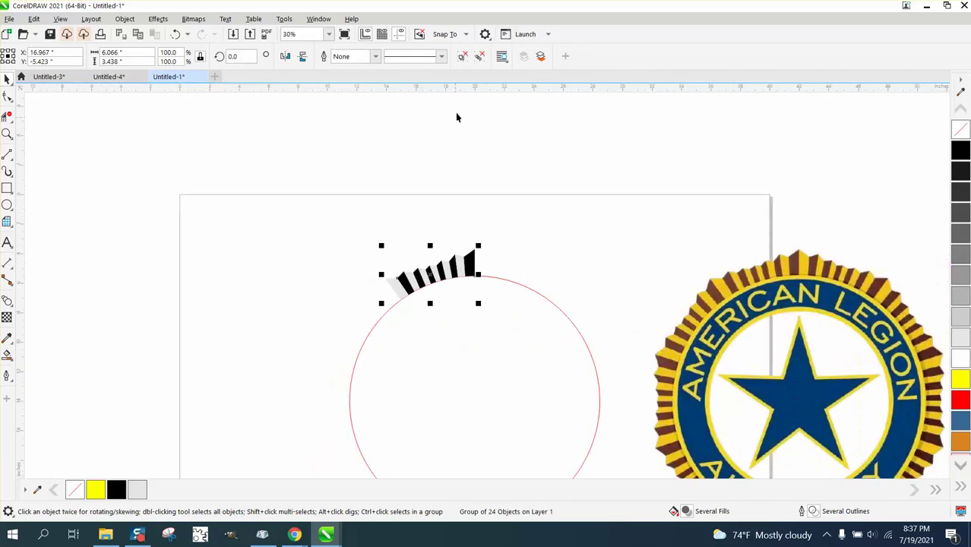
drag(471, 138, 463, 156)
drag(462, 91, 452, 400)
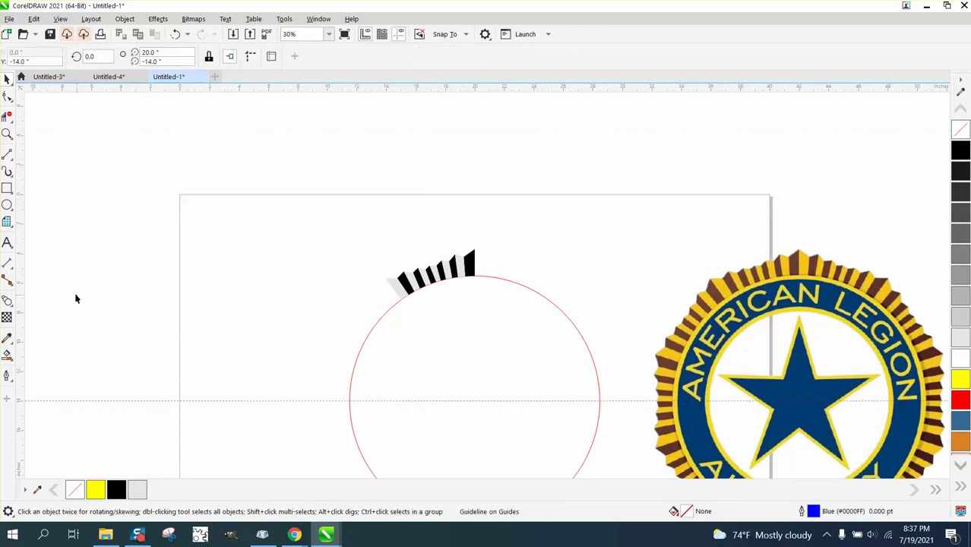
drag(19, 281, 475, 298)
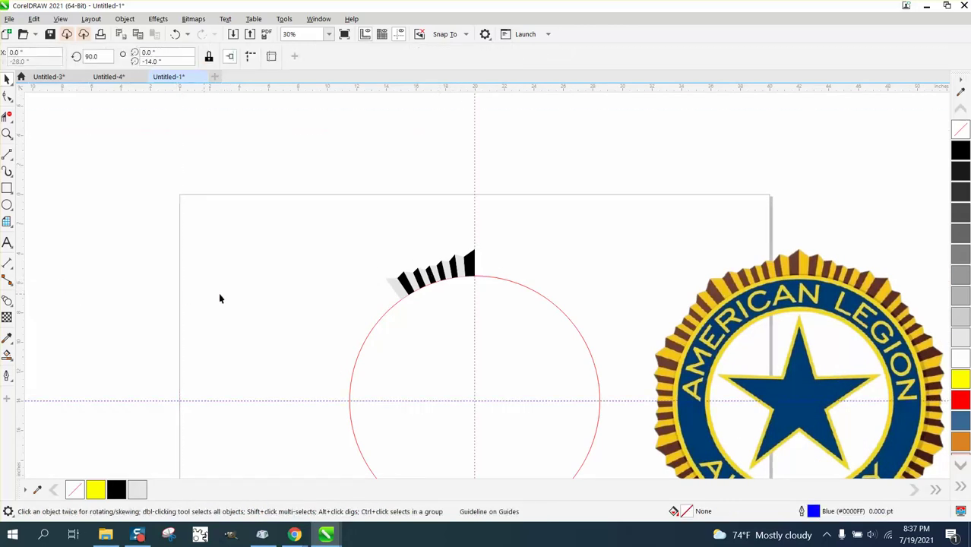
click(437, 284)
click(7, 134)
drag(348, 237, 589, 328)
click(7, 79)
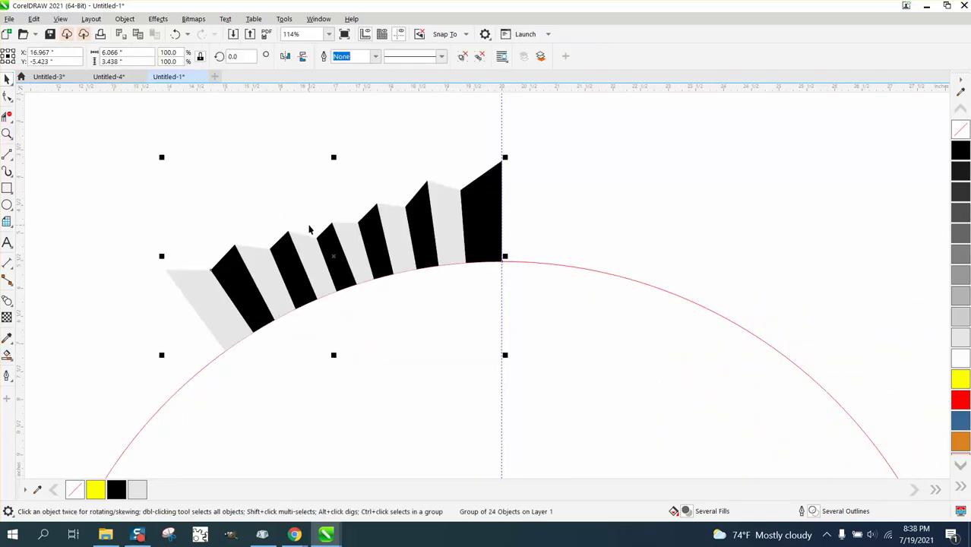
Snap the stripe group's rotation centre onto the circle's centre
scroll(346, 230, down, 2)
click(337, 250)
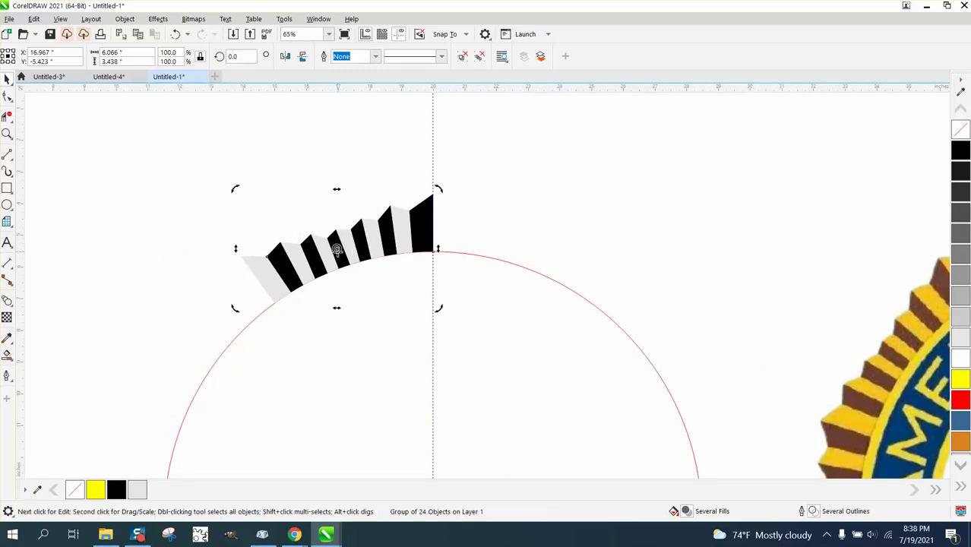
scroll(336, 251, down, 1)
drag(337, 251, 407, 432)
click(502, 262)
click(396, 228)
click(396, 228)
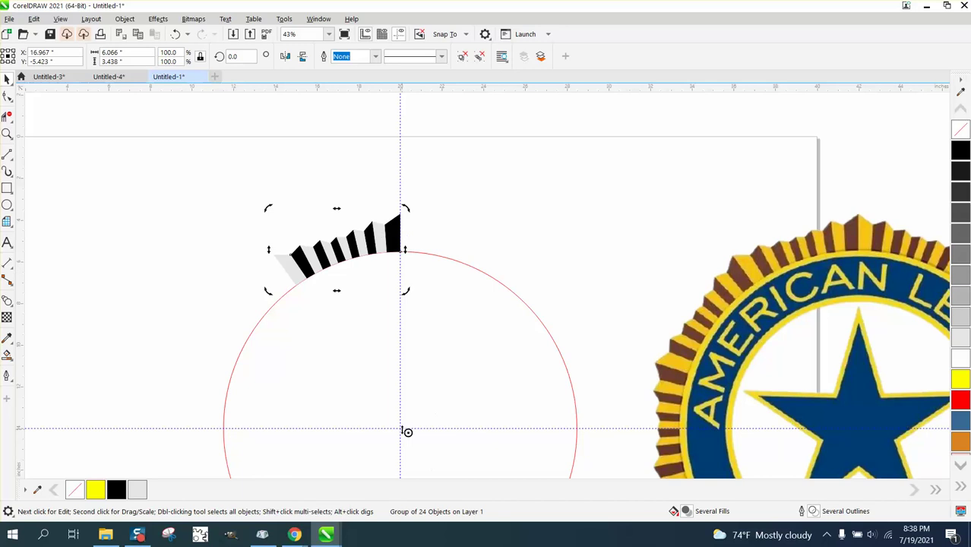
mouse_move(403, 430)
mouse_down()
mouse_move(442, 387)
mouse_move(397, 424)
mouse_up()
click(461, 251)
click(396, 243)
click(396, 243)
Apply rotated copies at 36° and 72°, then repeat the copy with Ctrl+R
click(237, 56)
text(36)
key(Return)
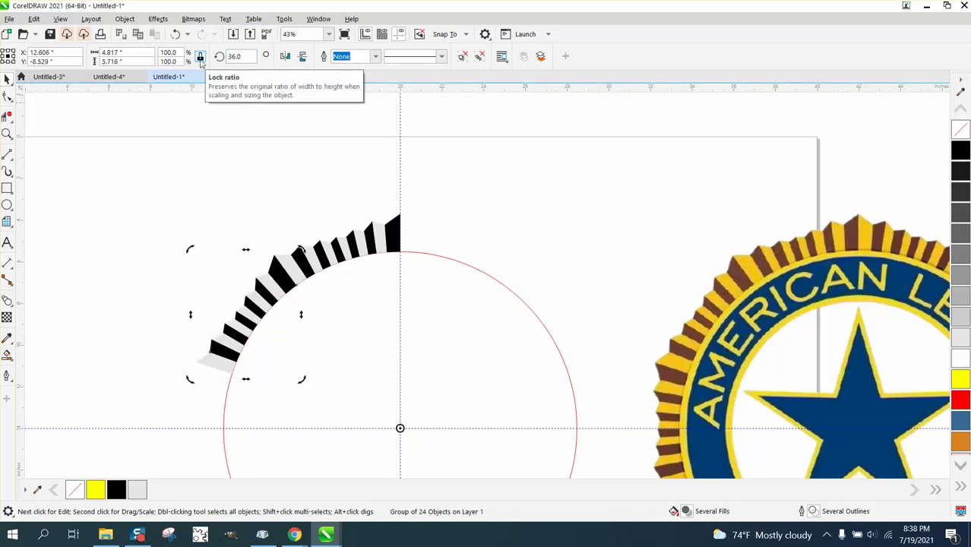
click(8, 134)
drag(241, 240, 302, 282)
scroll(297, 275, down, 6)
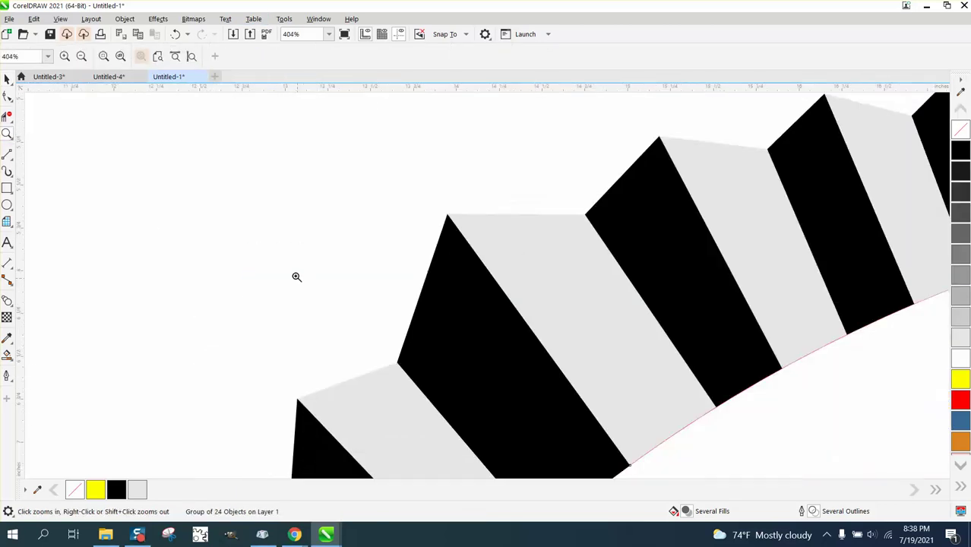
key(space)
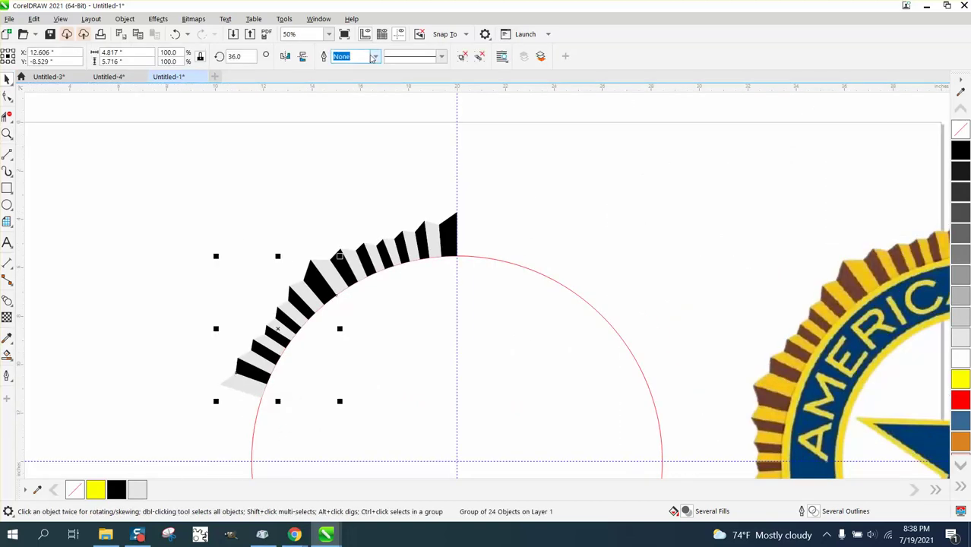
click(219, 61)
text(72)
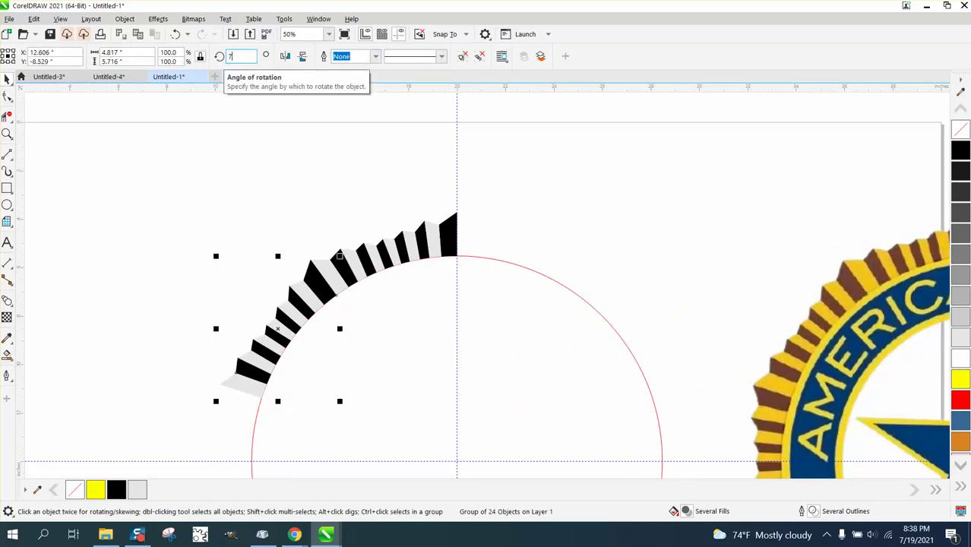
key(Return)
key(ctrl+r)
key(ctrl+r)
key(ctrl+r)
key(ctrl+r)
key(ctrl+r)
key(ctrl+r)
key(ctrl+r)
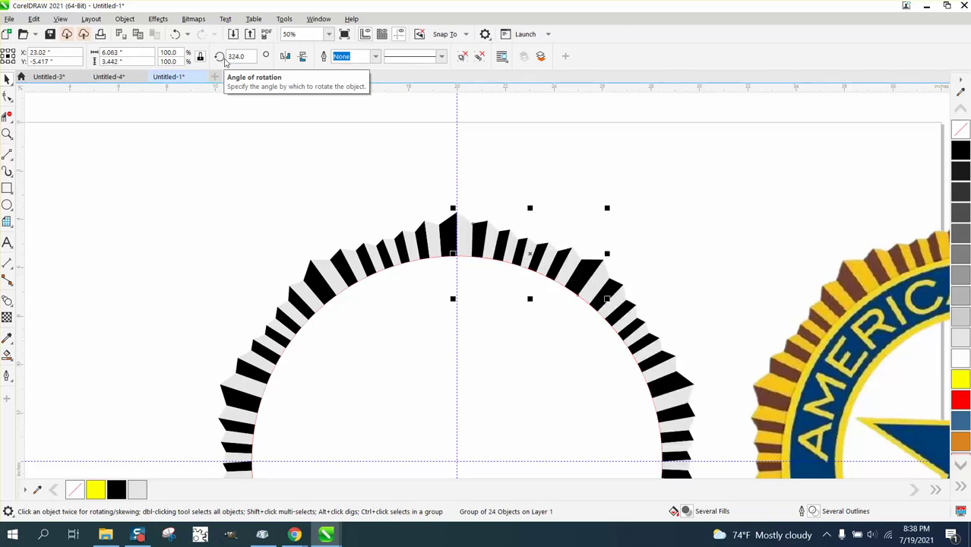
Zoom in closely on the top peak of the ray ring
click(7, 133)
drag(430, 199, 477, 228)
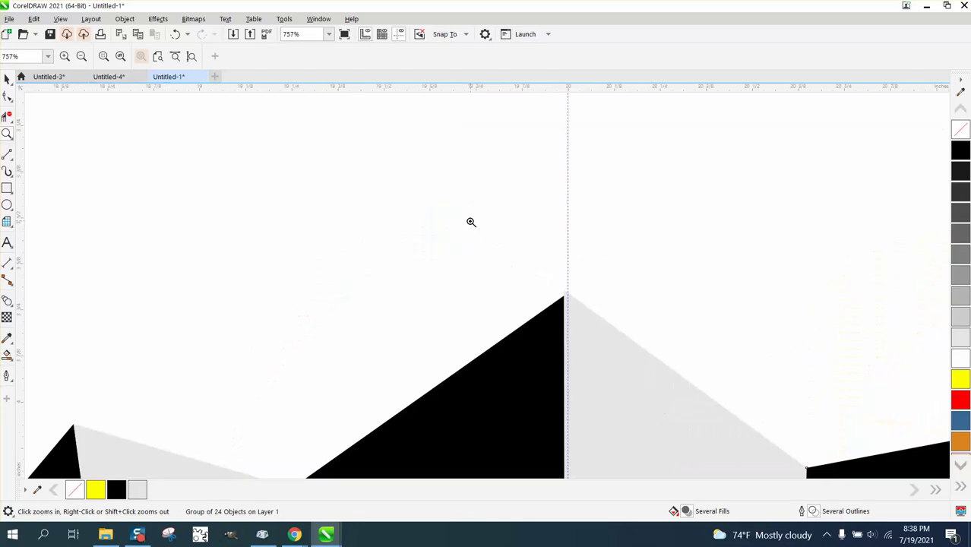
click(7, 96)
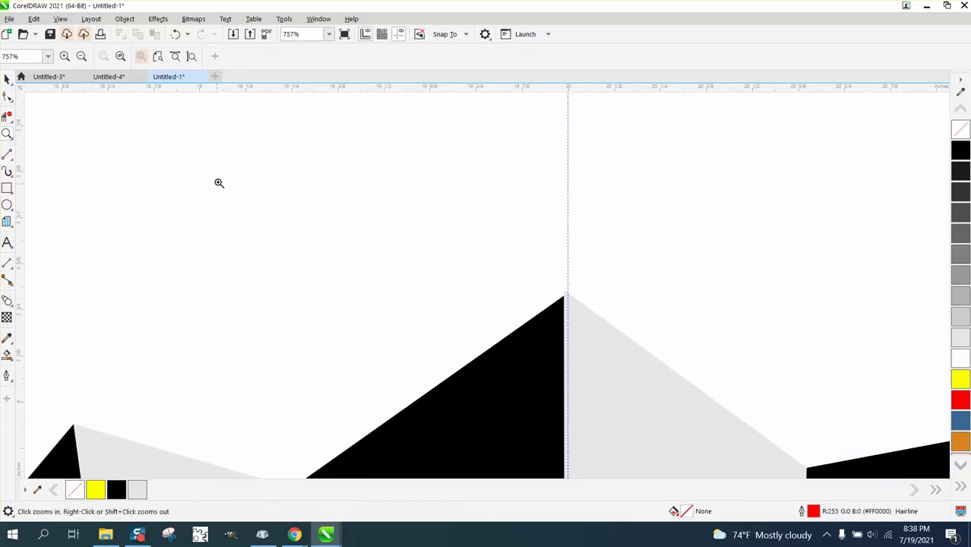
click(7, 134)
scroll(232, 184, down, 1)
drag(424, 232, 629, 396)
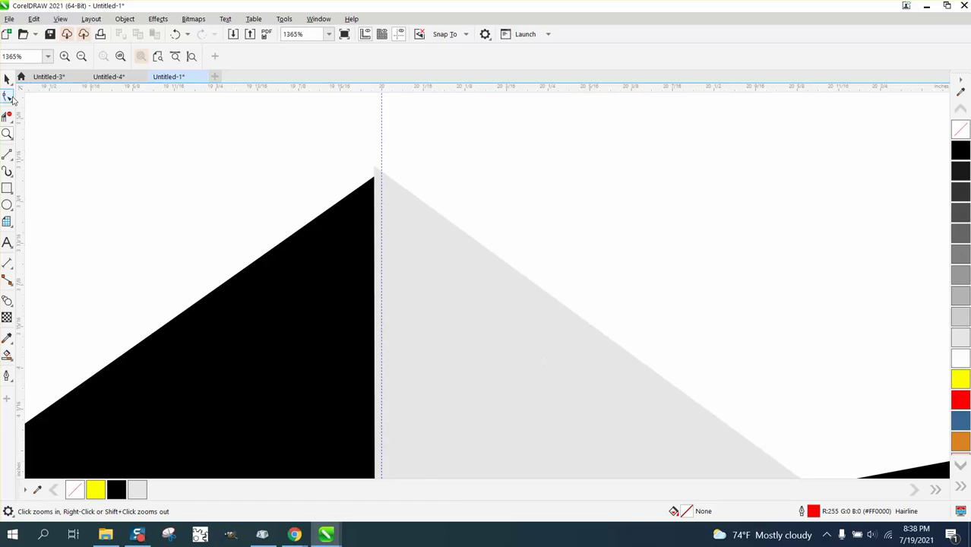
click(9, 97)
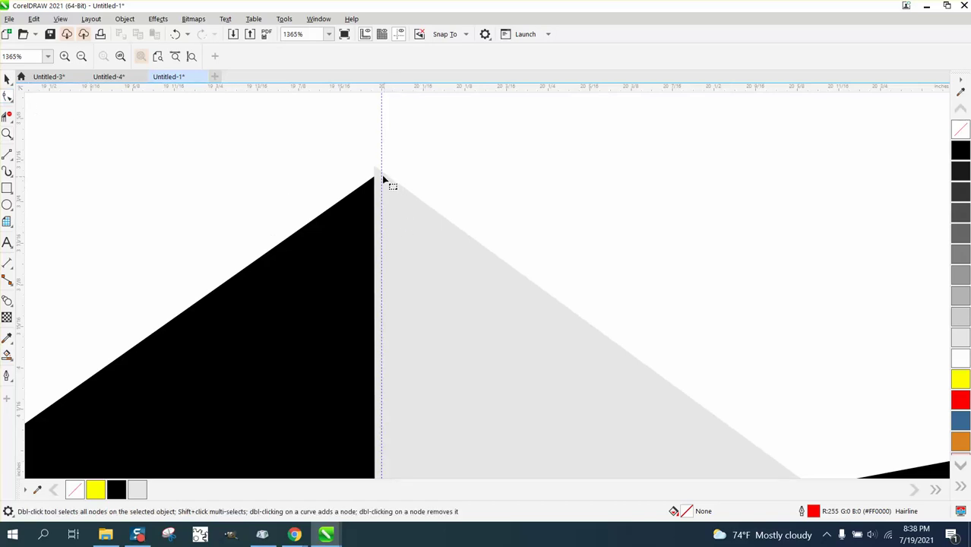
Ungroup the 24 stripe copies via Object > Group > Ungroup
click(8, 78)
click(395, 262)
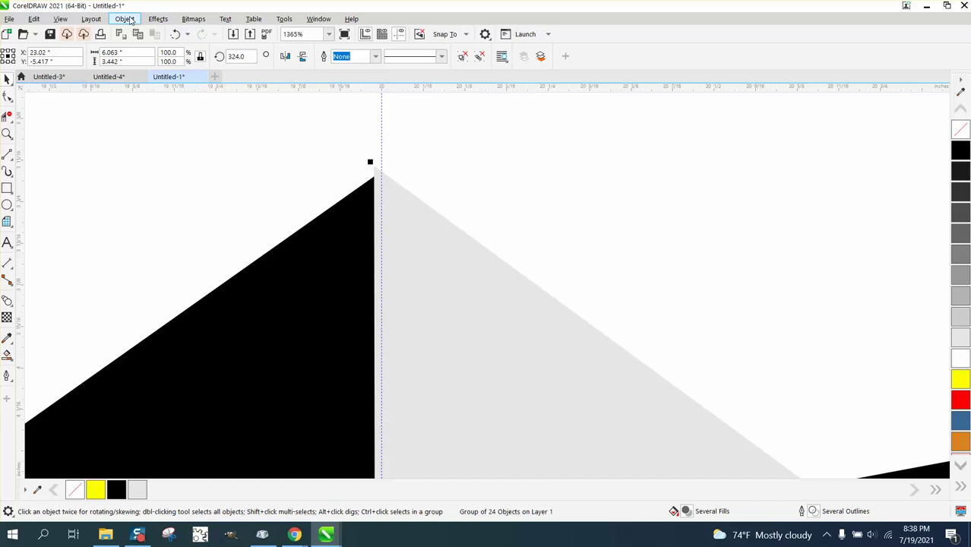
click(125, 19)
mouse_move(180, 220)
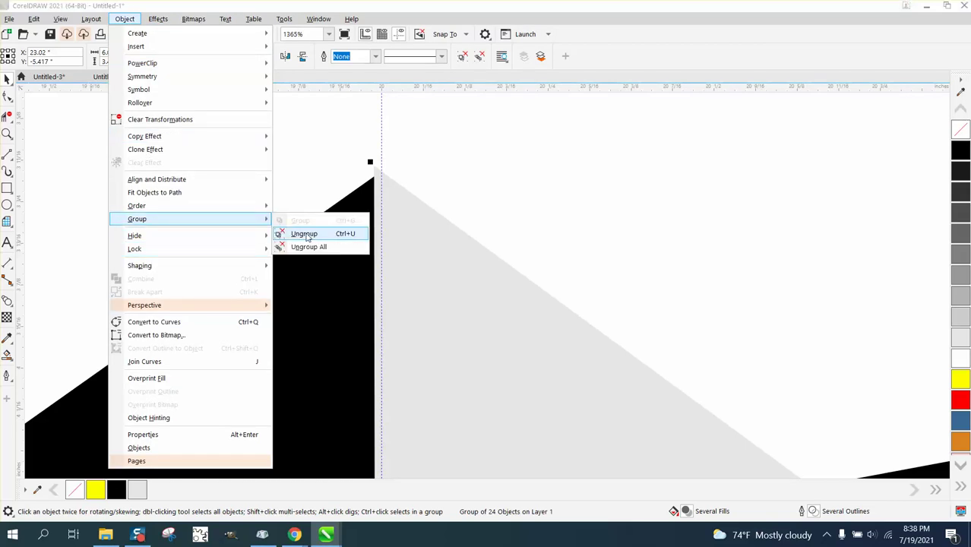
click(307, 238)
Delete the extra node above the apex, undo it, then move the top node onto the peak
key(F10)
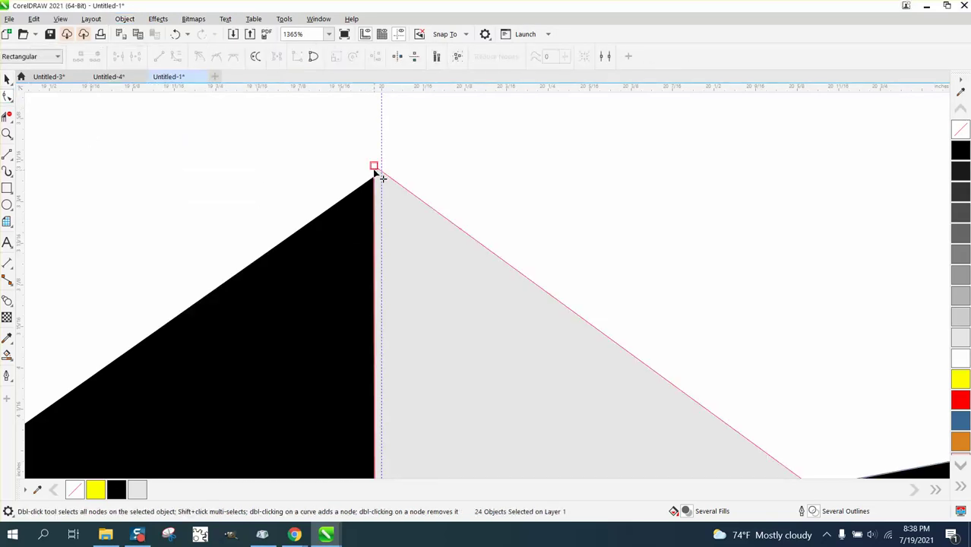
click(376, 174)
click(374, 166)
key(Delete)
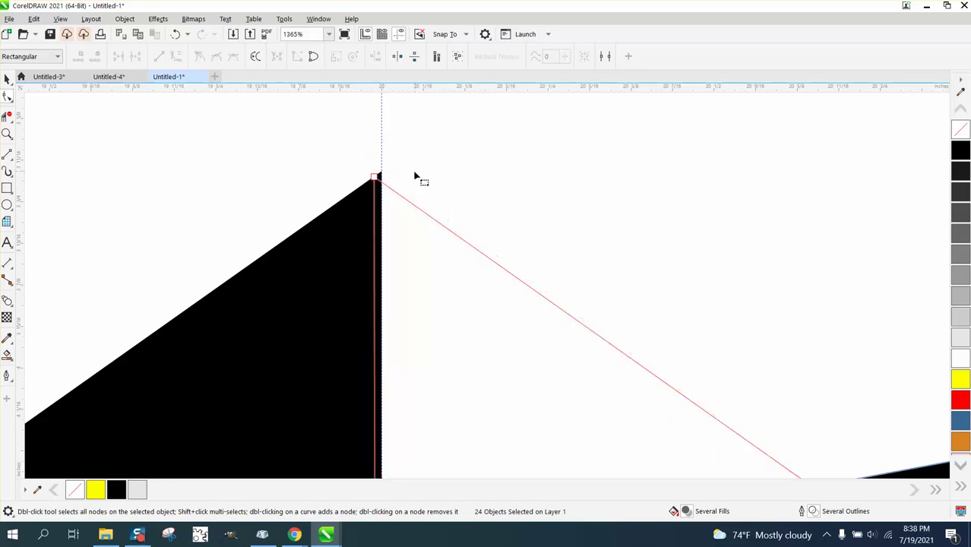
click(175, 34)
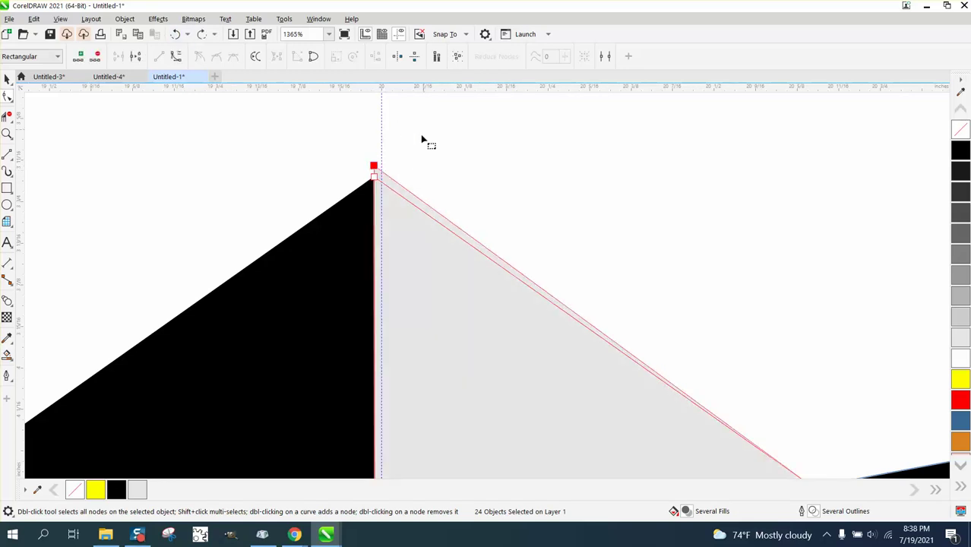
drag(377, 174, 384, 185)
Snap the grey shape's corner node onto the black ray's tip at the vertical guideline
scroll(441, 180, down, 3)
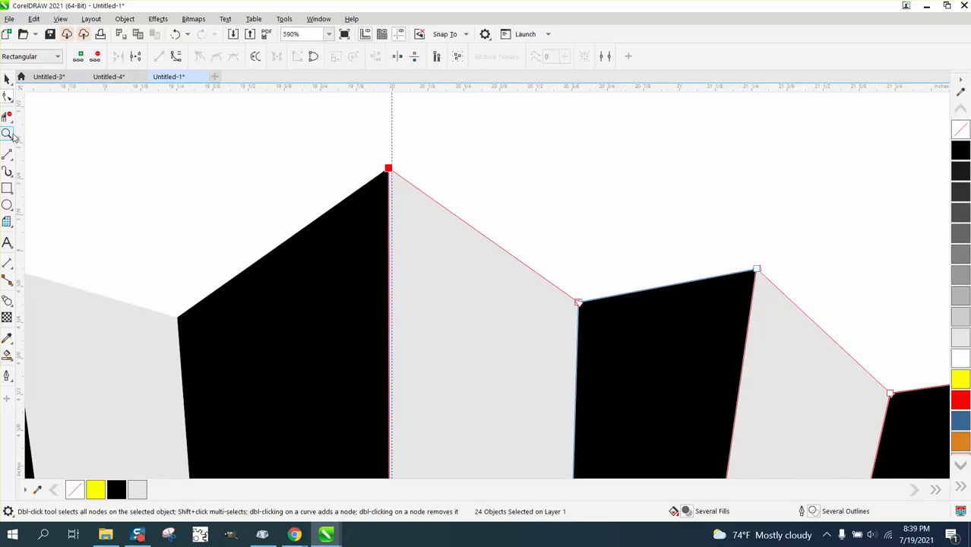
click(7, 134)
drag(369, 154, 417, 186)
click(7, 96)
drag(302, 190, 335, 168)
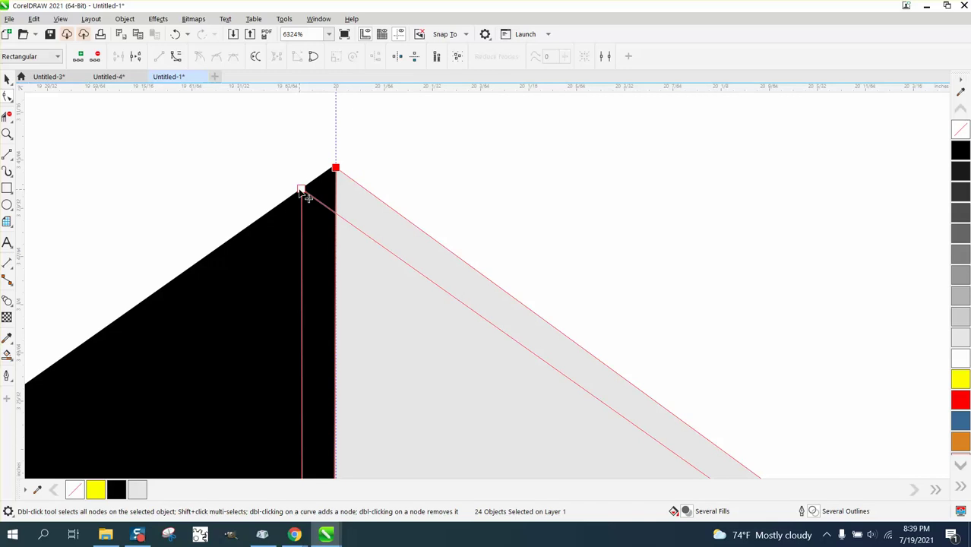
drag(301, 190, 339, 167)
scroll(360, 166, down, 5)
scroll(351, 163, down, 6)
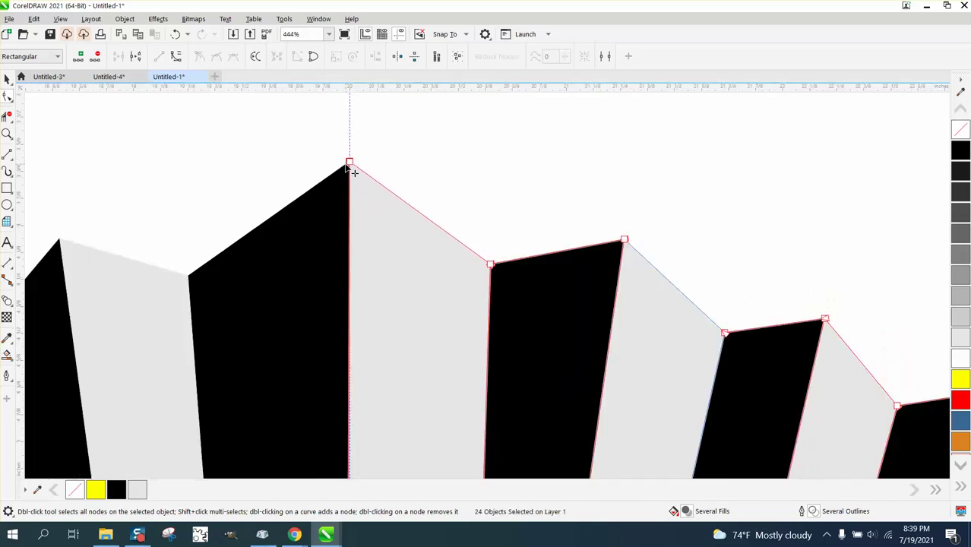
scroll(390, 262, down, 1)
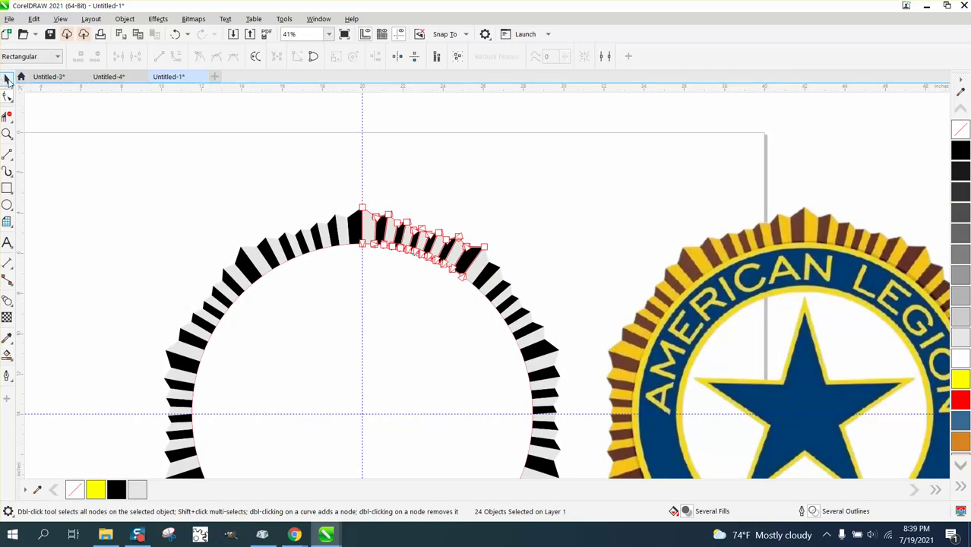
Select the red circle outline and make duplicates of it
click(5, 79)
scroll(221, 140, down, 1)
scroll(253, 146, down, 1)
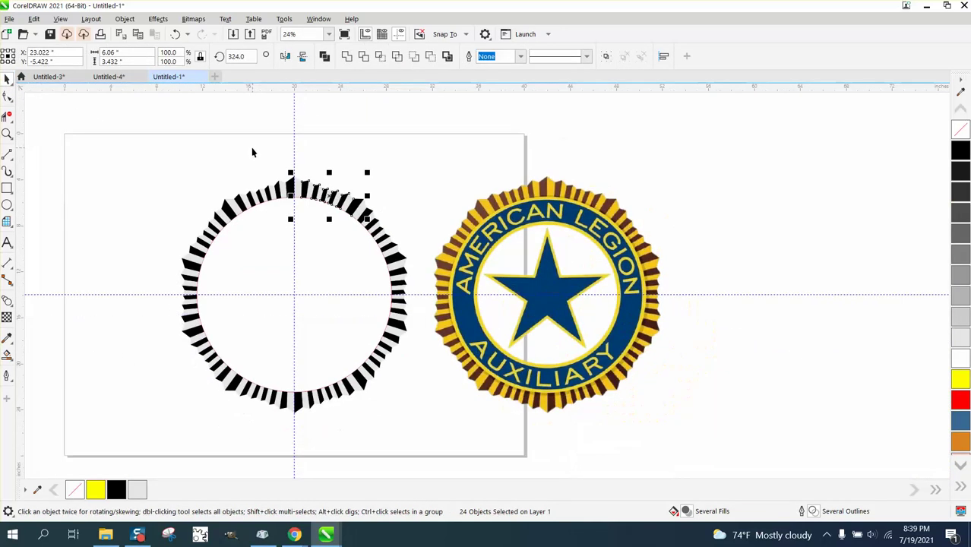
click(225, 180)
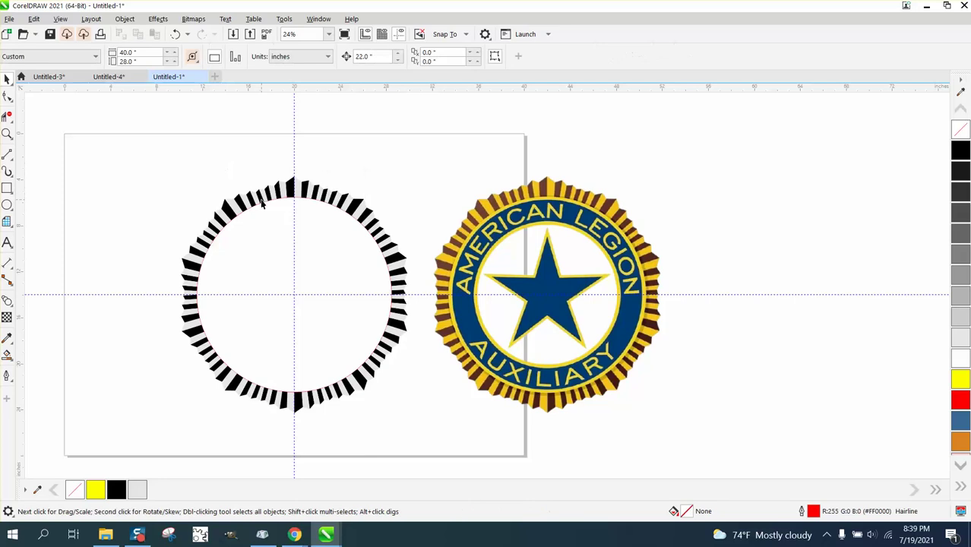
click(261, 205)
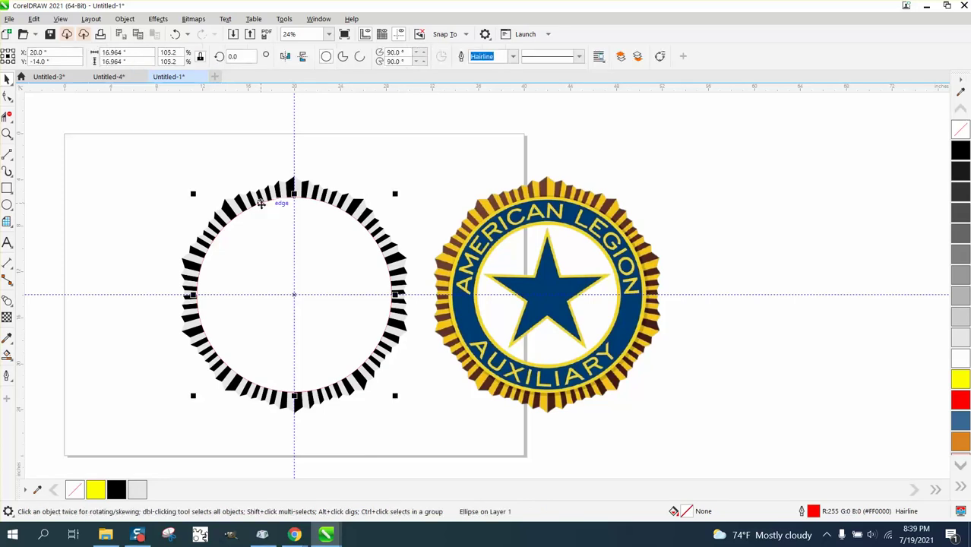
key(Tab)
key(ctrl+d)
click(140, 185)
Select the striped ring and group its 33 rays into one object
drag(426, 414, 427, 433)
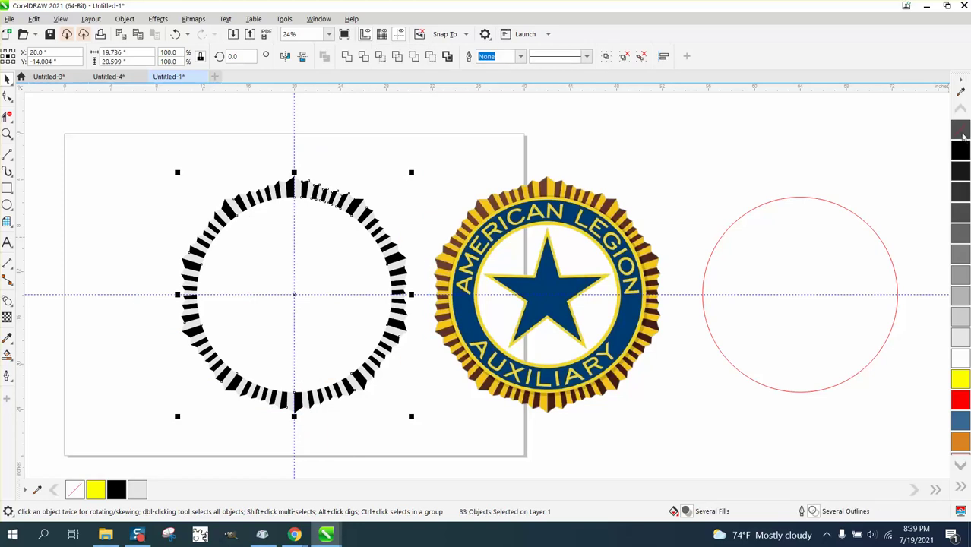
click(125, 19)
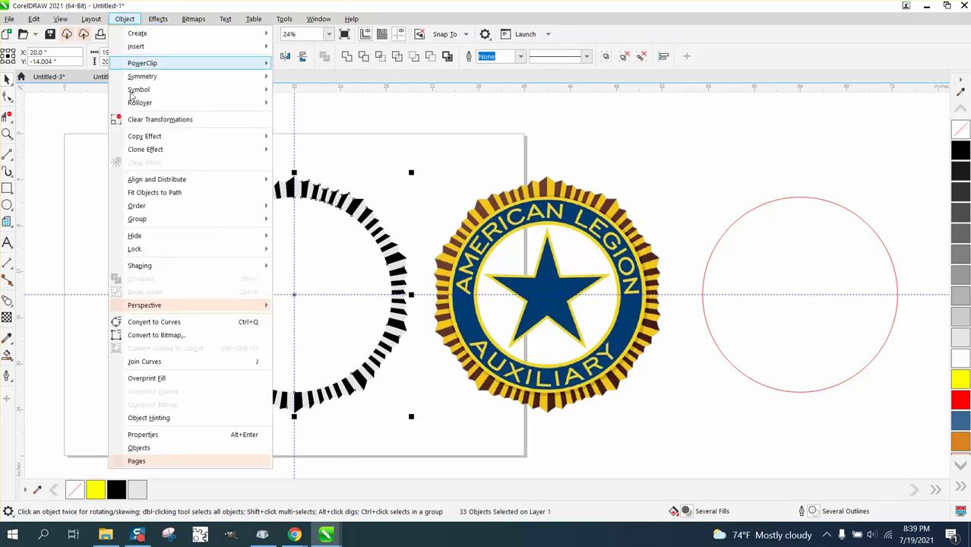
mouse_move(150, 223)
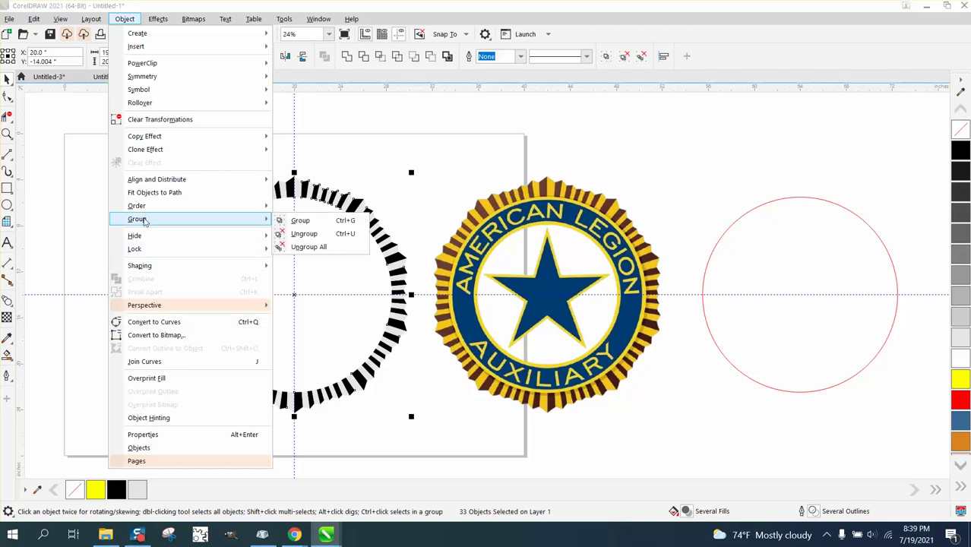
click(286, 223)
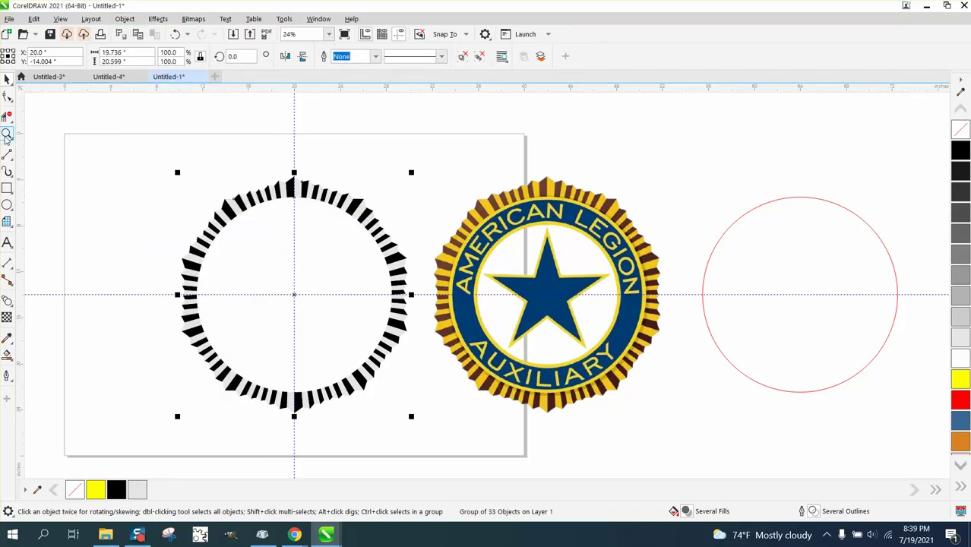
click(7, 135)
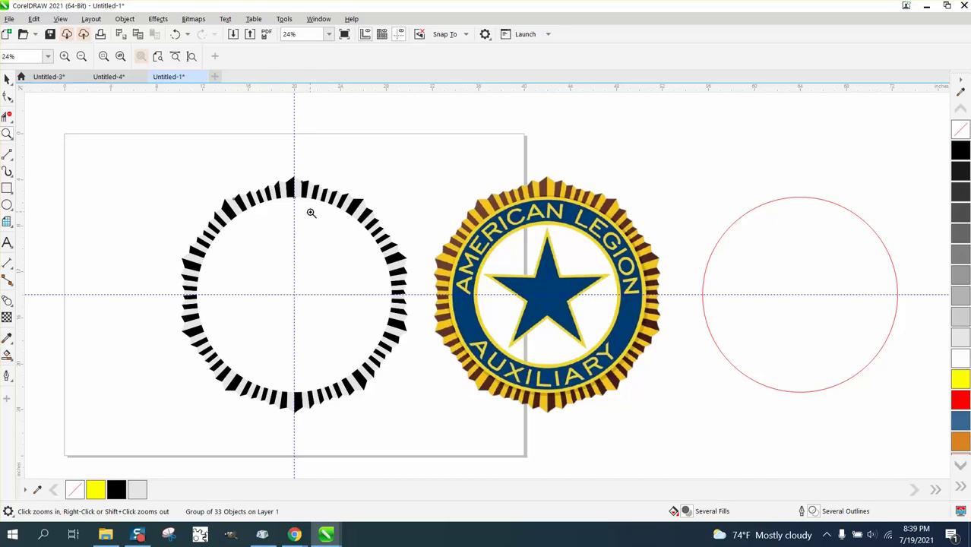
drag(279, 170, 329, 218)
scroll(329, 218, down, 8)
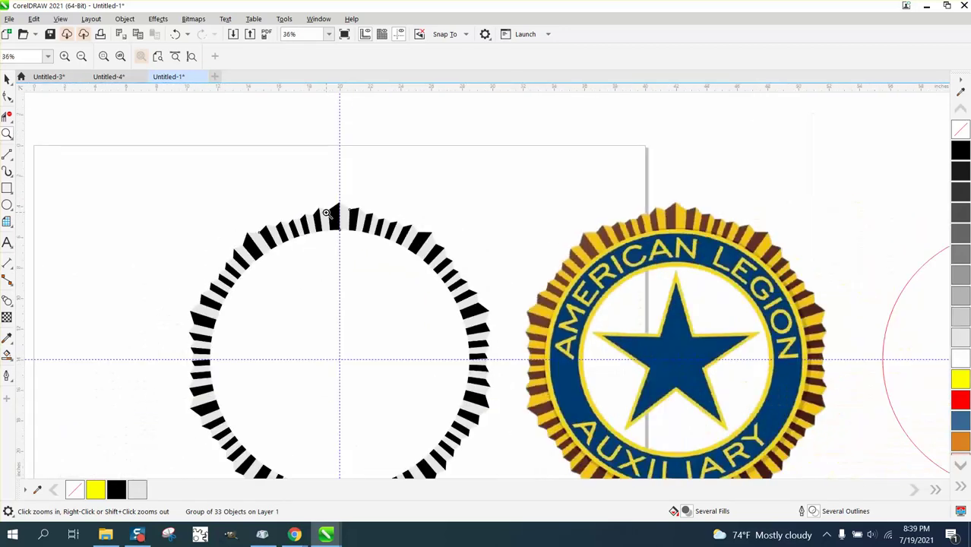
scroll(325, 212, down, 2)
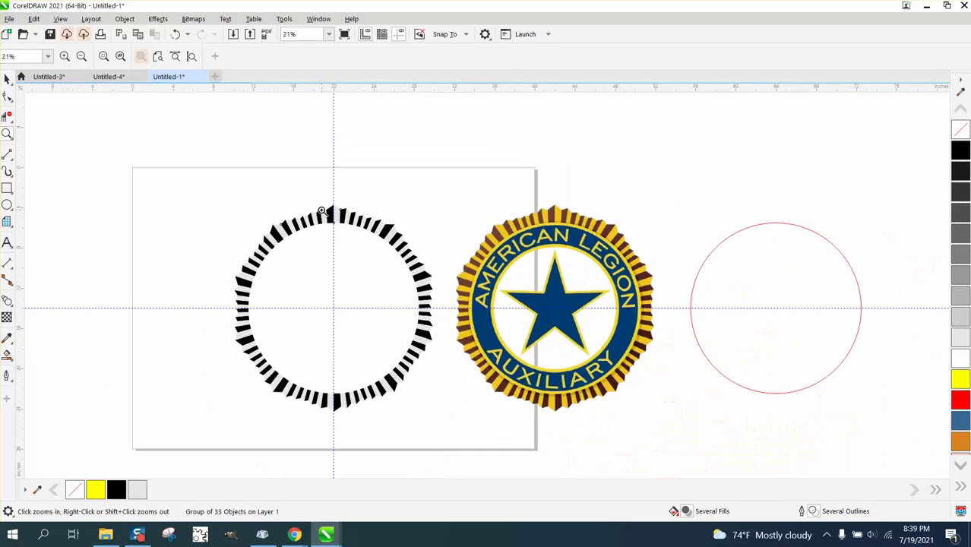
Centre the logo bitmap, then the red circle, on the page over the ray ring using P
click(6, 79)
click(514, 256)
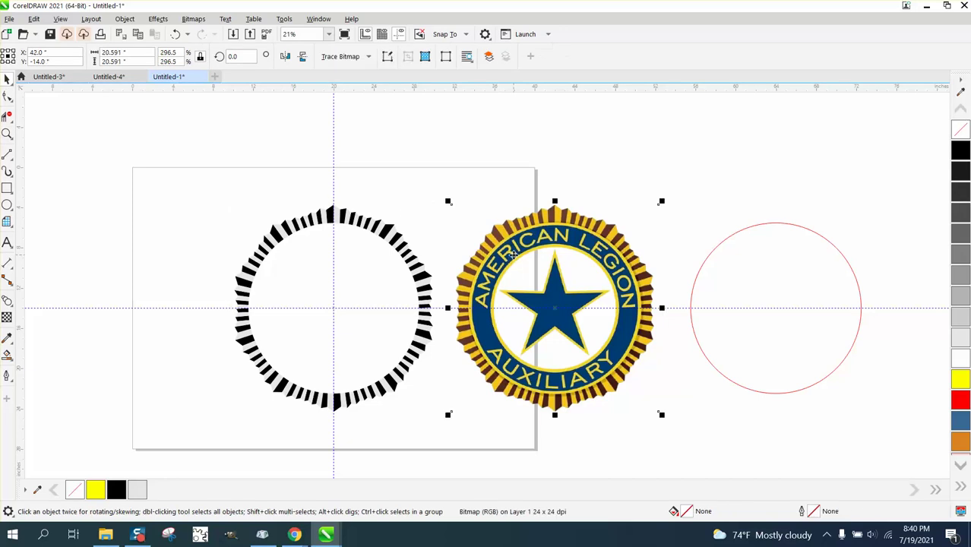
key(p)
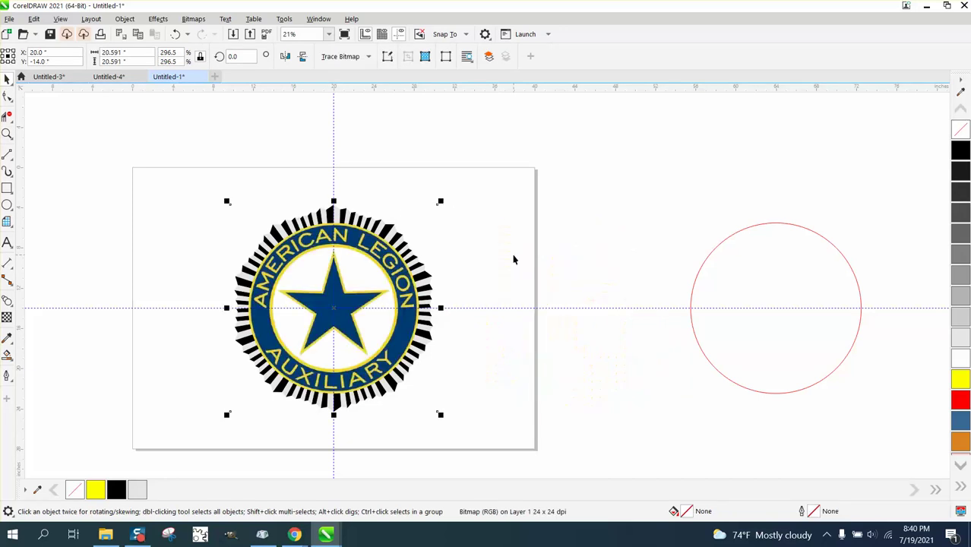
click(795, 225)
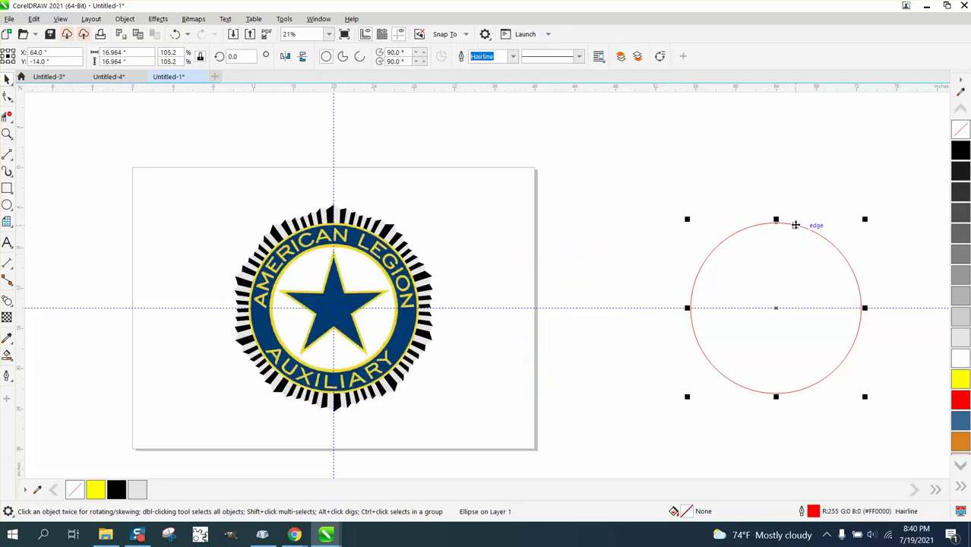
key(p)
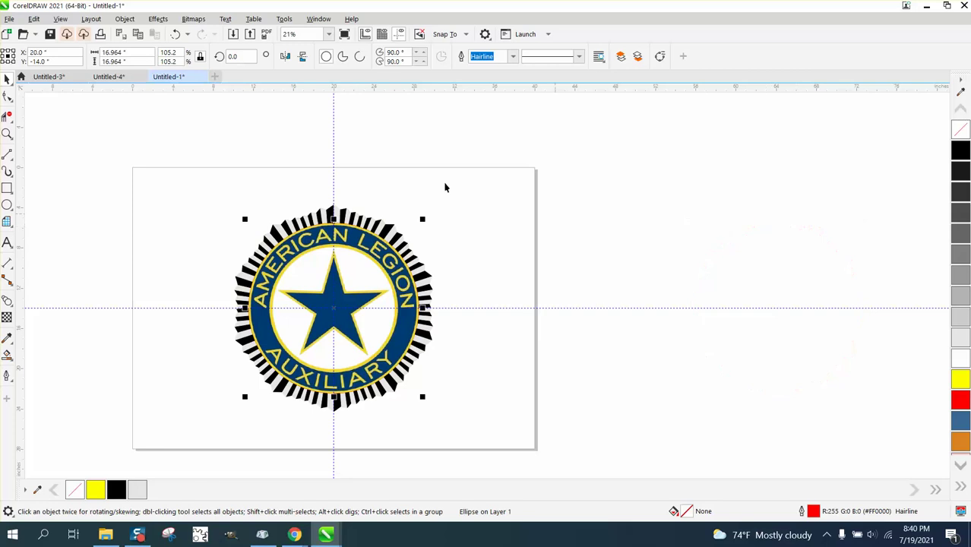
Zoom in on the logo's top and leave a red circle copy on the blue band's outer edge
click(8, 132)
drag(269, 217, 442, 288)
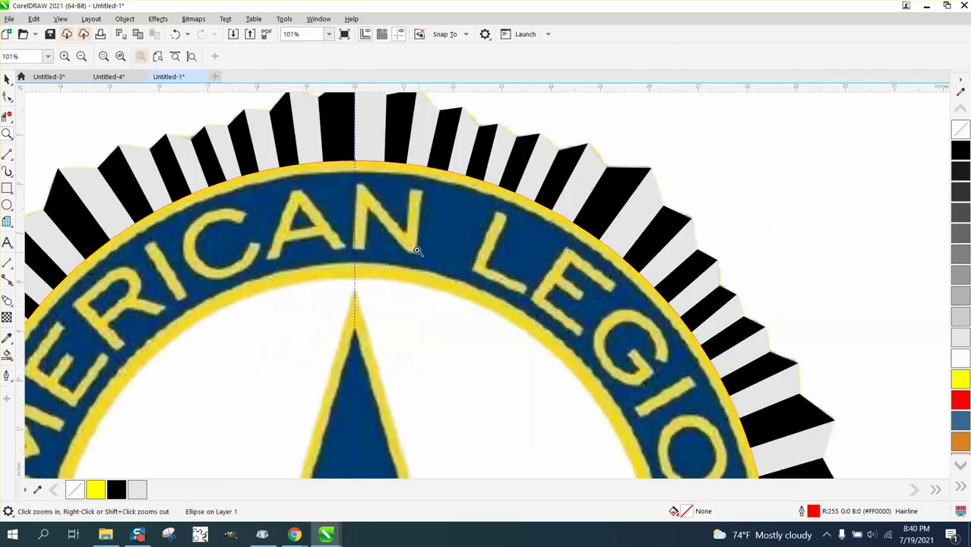
key(space)
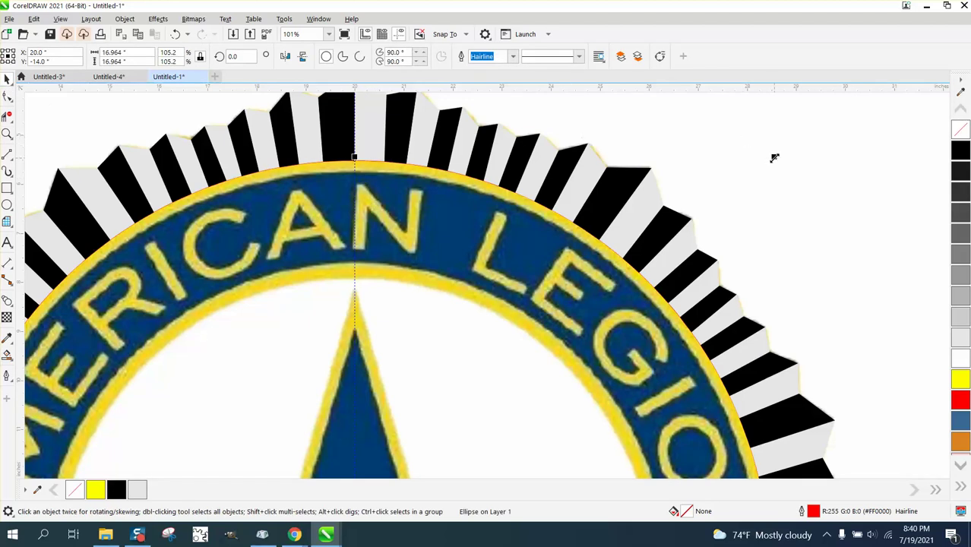
drag(774, 158, 767, 167)
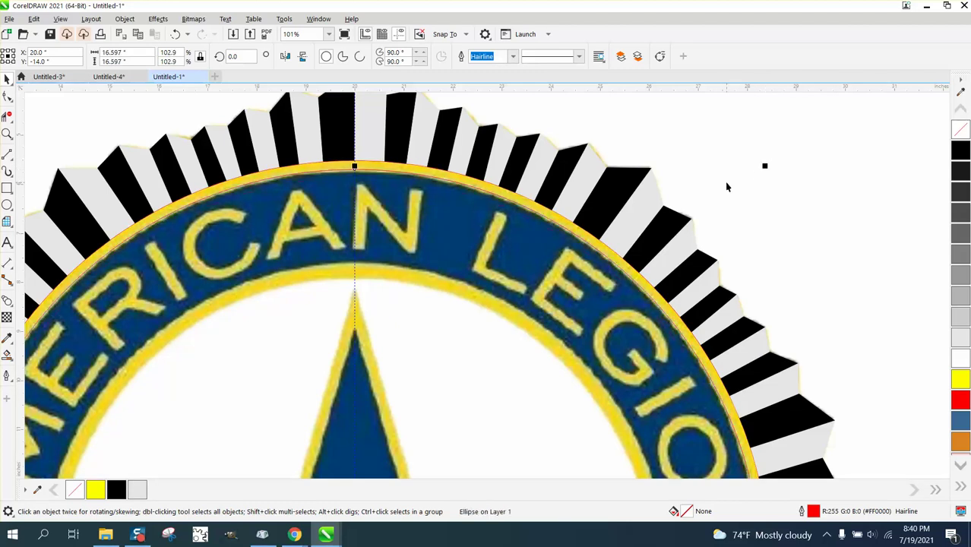
key(ctrl+z)
Resize the other red circle to 12.16 inches along the band's inner edge
drag(757, 175, 682, 269)
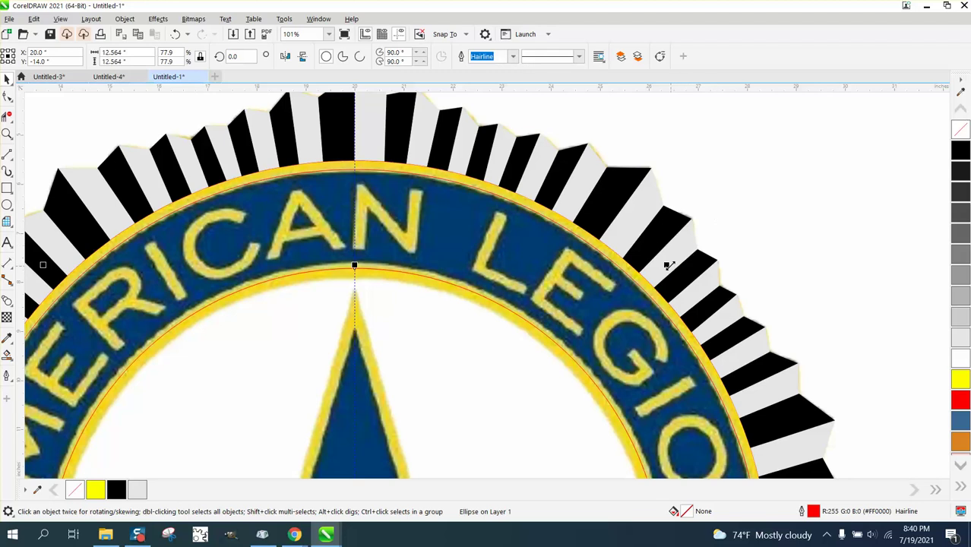
drag(668, 265, 675, 261)
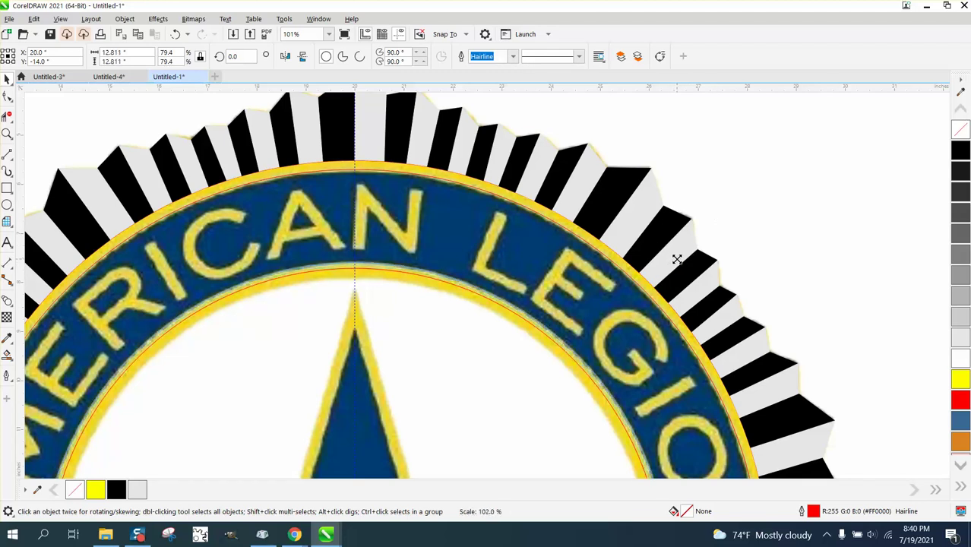
drag(676, 260, 677, 263)
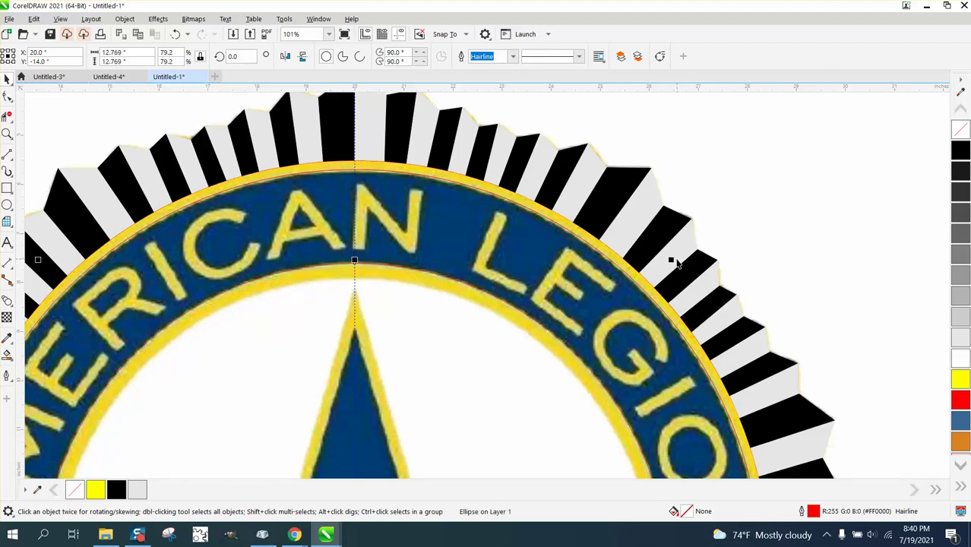
key(ctrl+z)
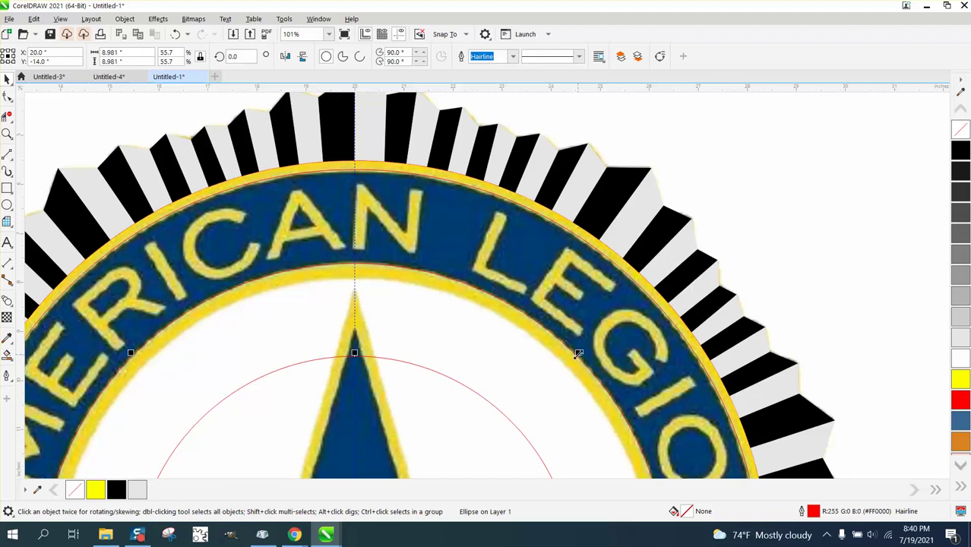
drag(577, 354, 657, 271)
scroll(481, 264, right, 1)
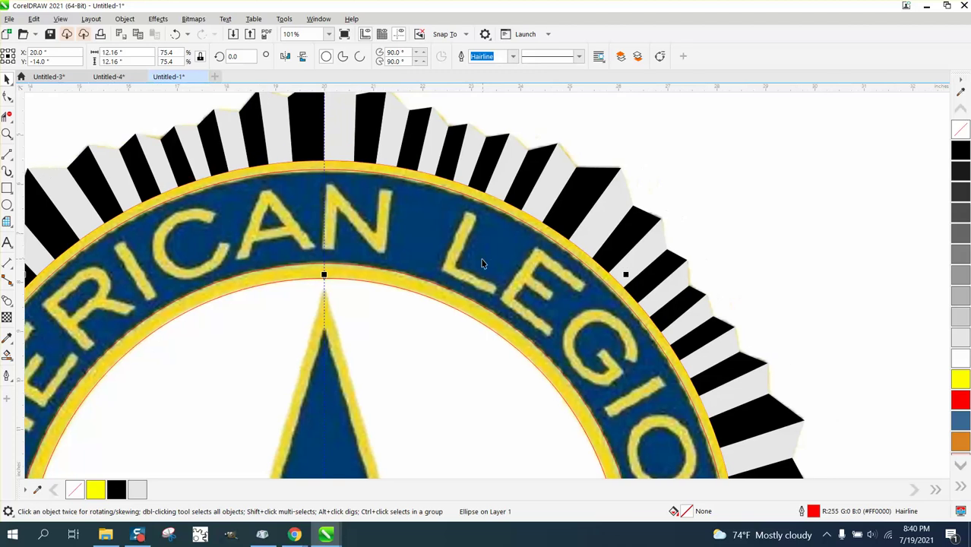
scroll(481, 264, down, 3)
Move the ray ring left and the logo bitmap right, leaving both red circles centred
scroll(471, 258, down, 1)
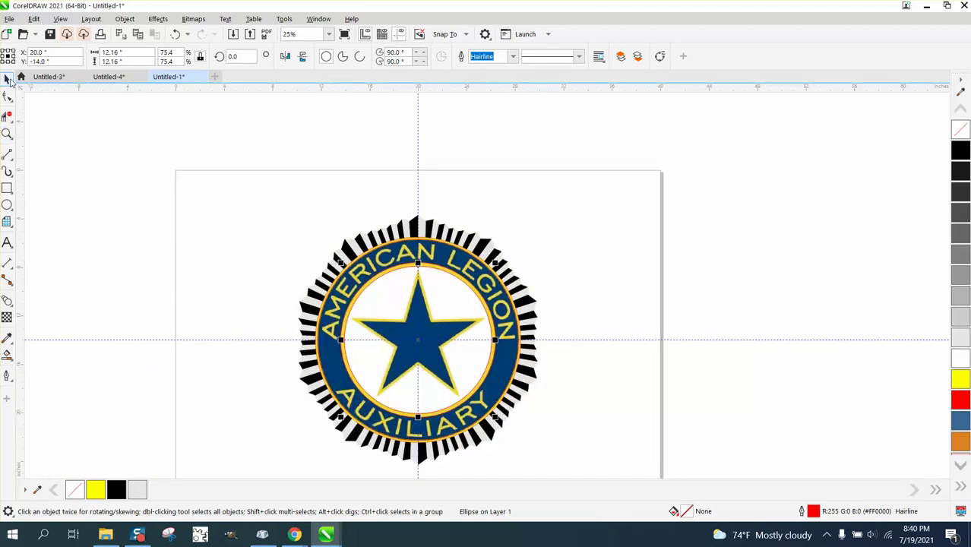
click(448, 172)
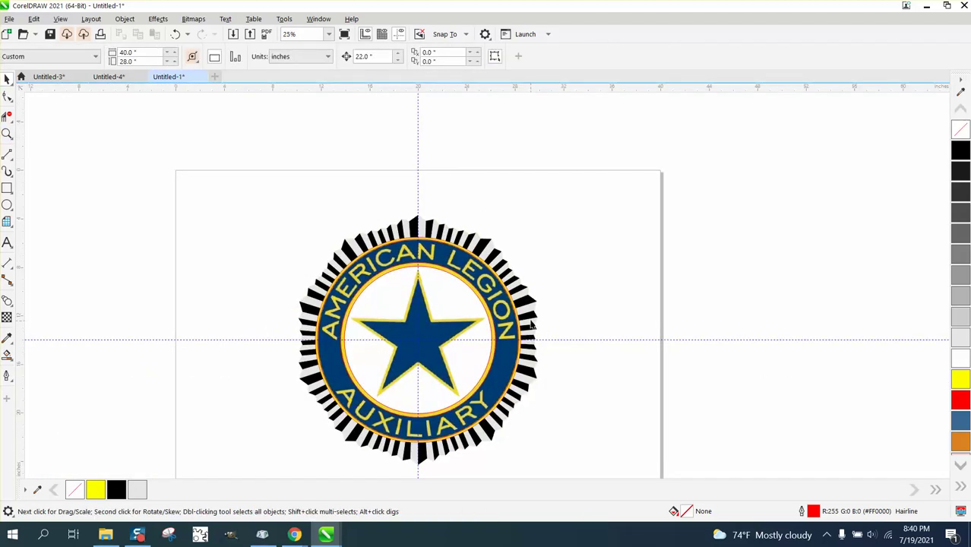
click(531, 314)
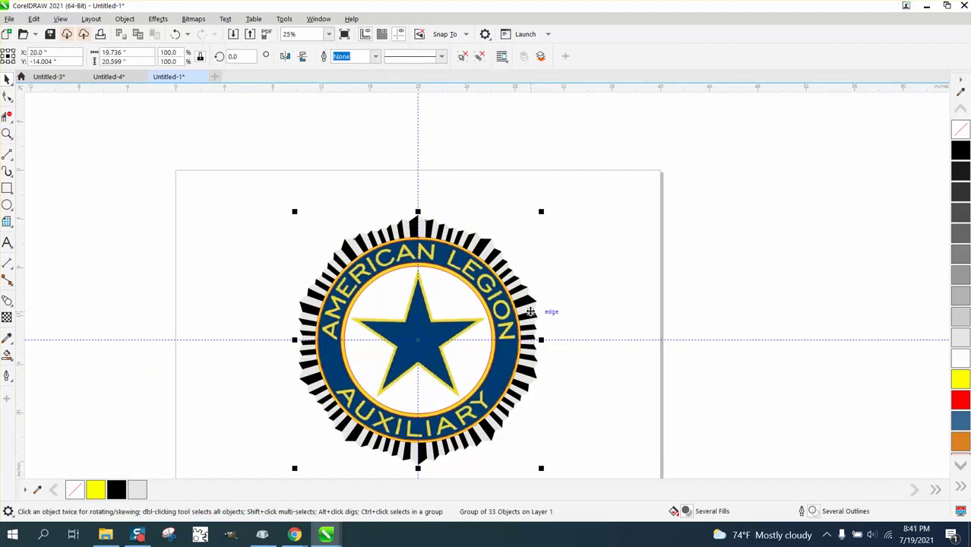
drag(530, 311, 265, 311)
click(528, 302)
drag(528, 302, 796, 301)
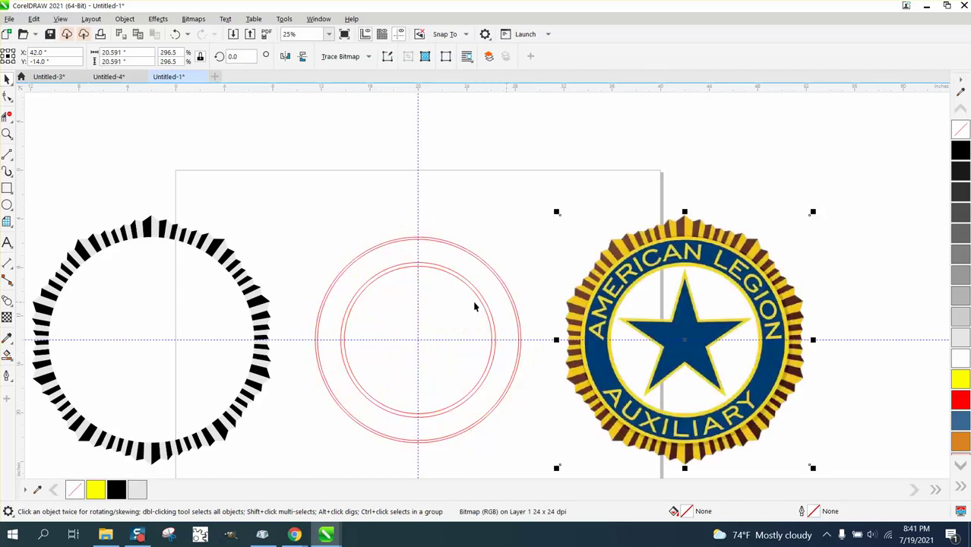
click(247, 289)
key(p)
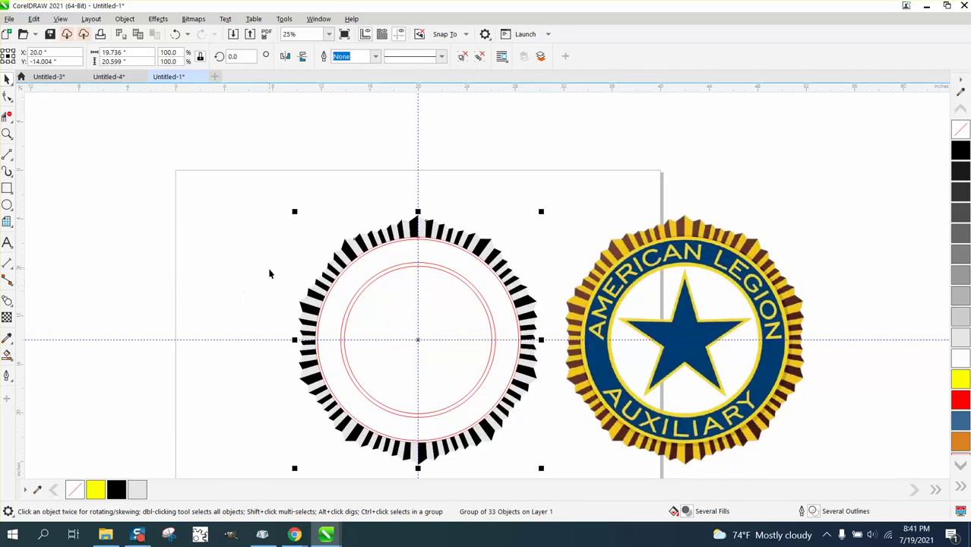
key(ctrl+z)
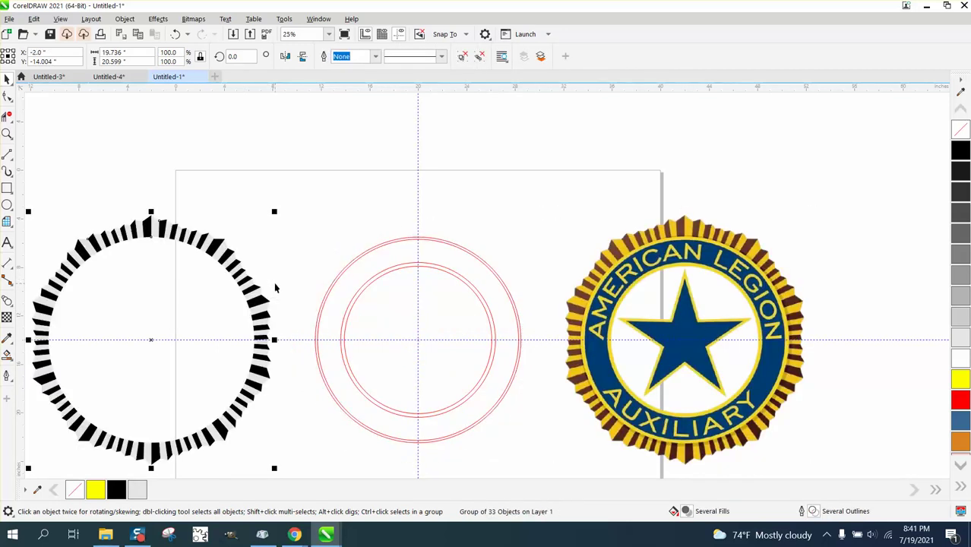